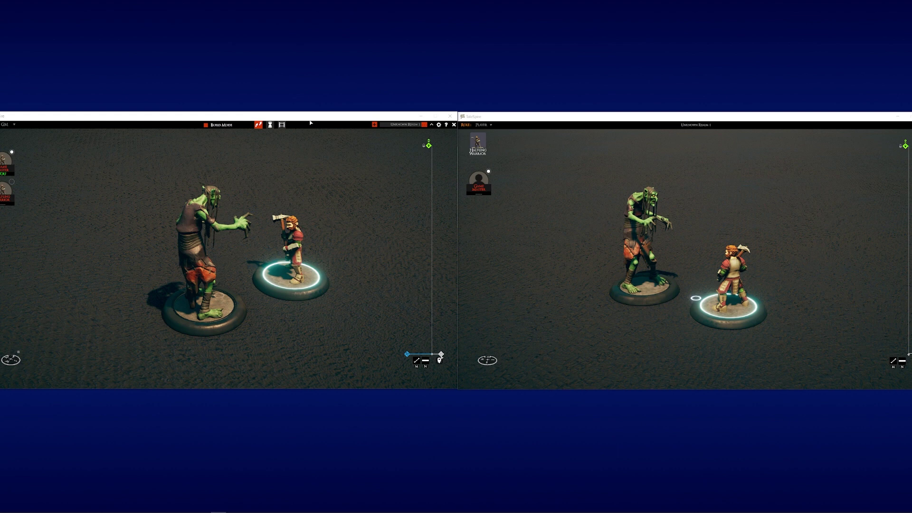
Place the GM and player TaleSpire windows side by side, with the GM window in front
{"action": "mouse_move", "coordinate": [310, 117]}
{"action": "left_mouse_down"}
{"action": "mouse_move", "coordinate": [418, 81]}
{"action": "mouse_move", "coordinate": [311, 94]}
{"action": "mouse_move", "coordinate": [315, 114]}
{"action": "left_mouse_up"}
{"action": "left_click_drag", "start_coordinate": [593, 117], "coordinate": [575, 113]}
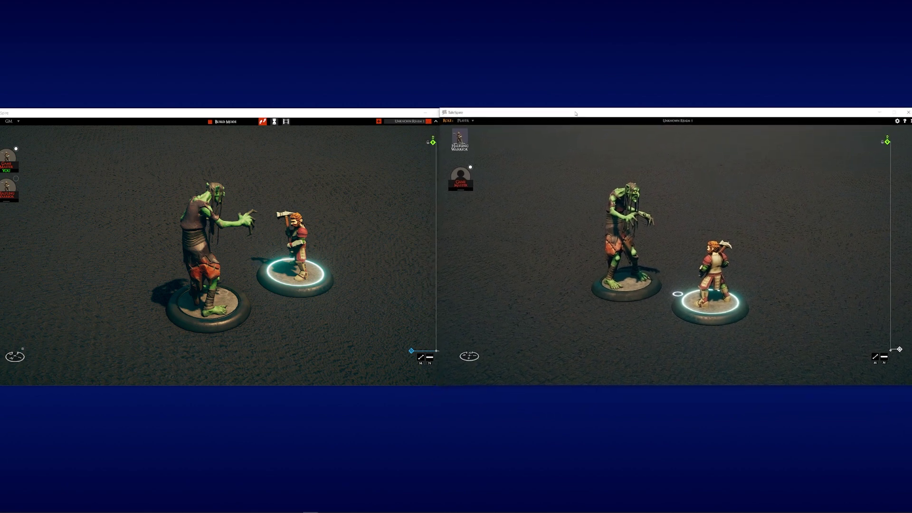
{"action": "left_click", "coordinate": [333, 217]}
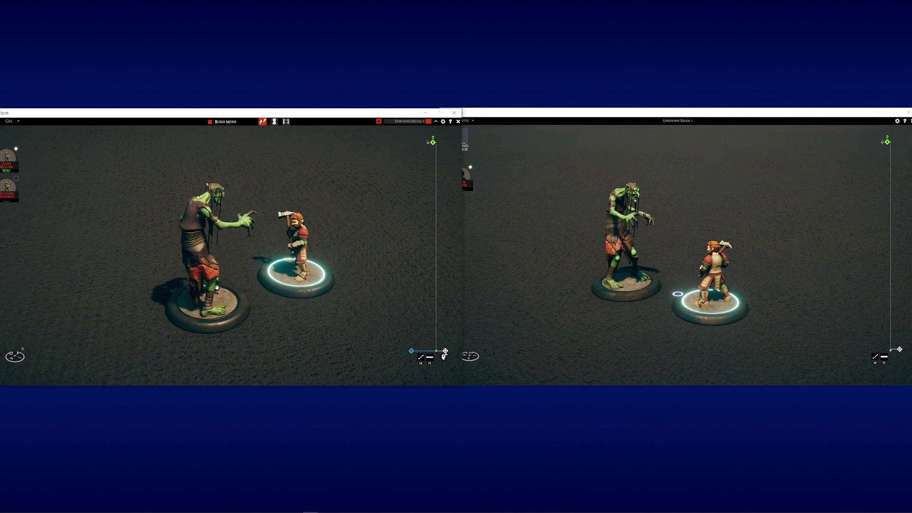
Turn the goblin mini, then open and dismiss the halfling mini's action options
{"action": "mouse_move", "coordinate": [209, 228]}
{"action": "left_mouse_down"}
{"action": "mouse_move", "coordinate": [124, 192]}
{"action": "mouse_move", "coordinate": [171, 185]}
{"action": "mouse_move", "coordinate": [212, 238]}
{"action": "left_mouse_up"}
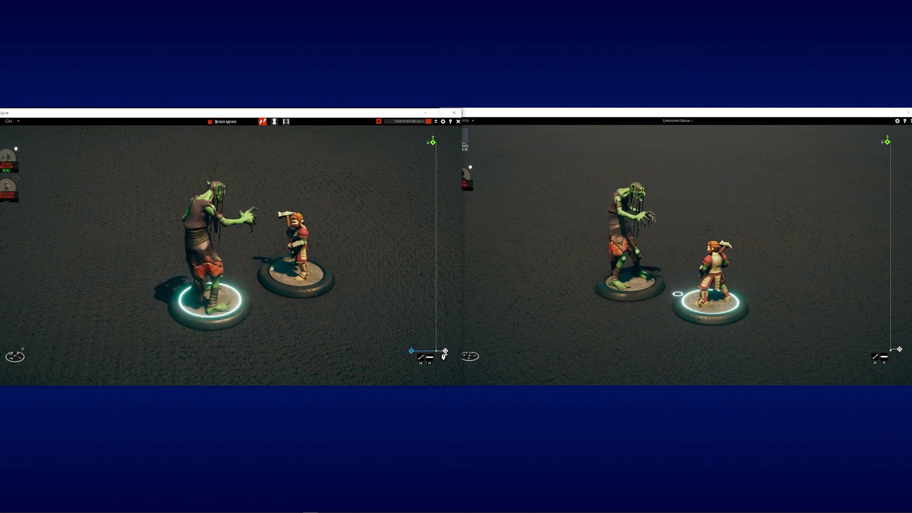
{"action": "right_click", "coordinate": [294, 246]}
{"action": "left_click", "coordinate": [304, 189]}
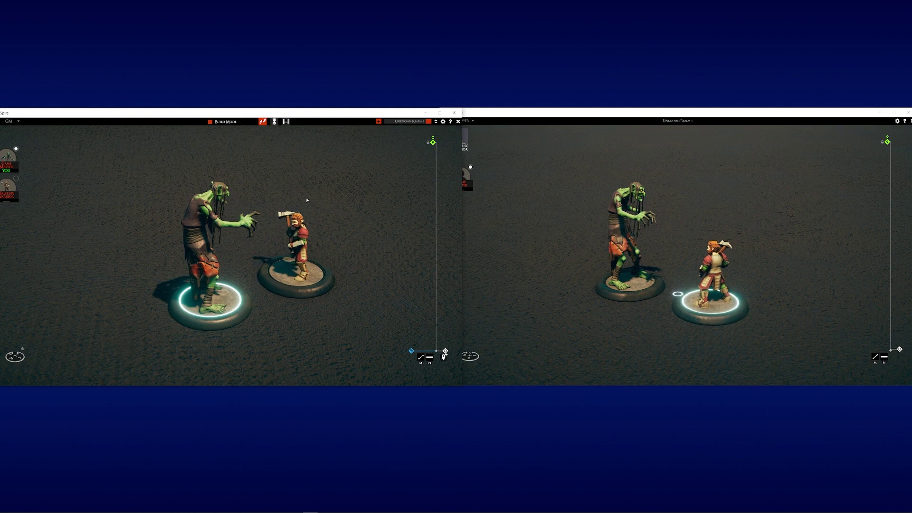
Place the orange tentacled creature on the board from the build-mode creature library
{"action": "key", "text": "Tab"}
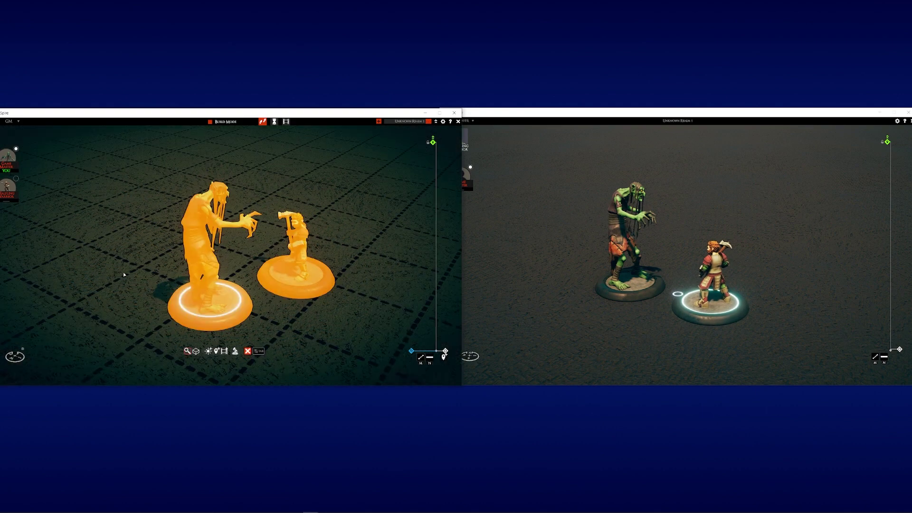
{"action": "key", "text": "Tab"}
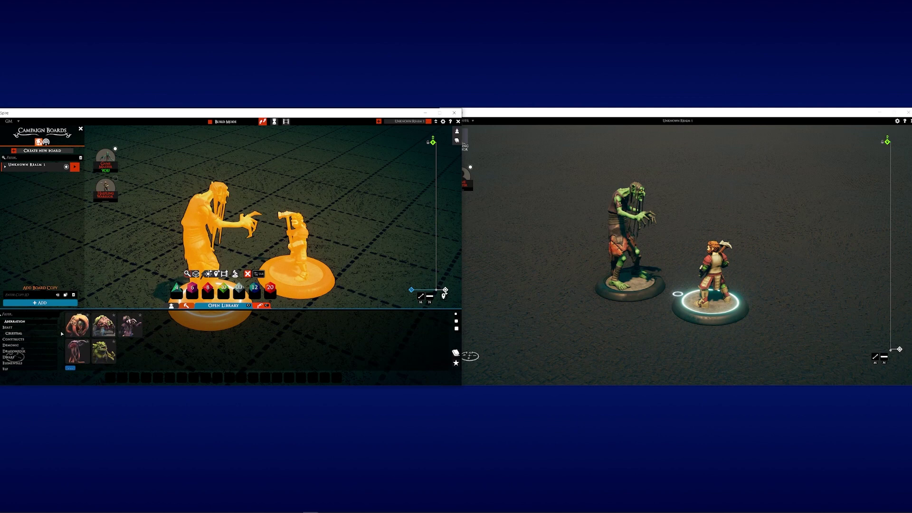
{"action": "left_click", "coordinate": [77, 326]}
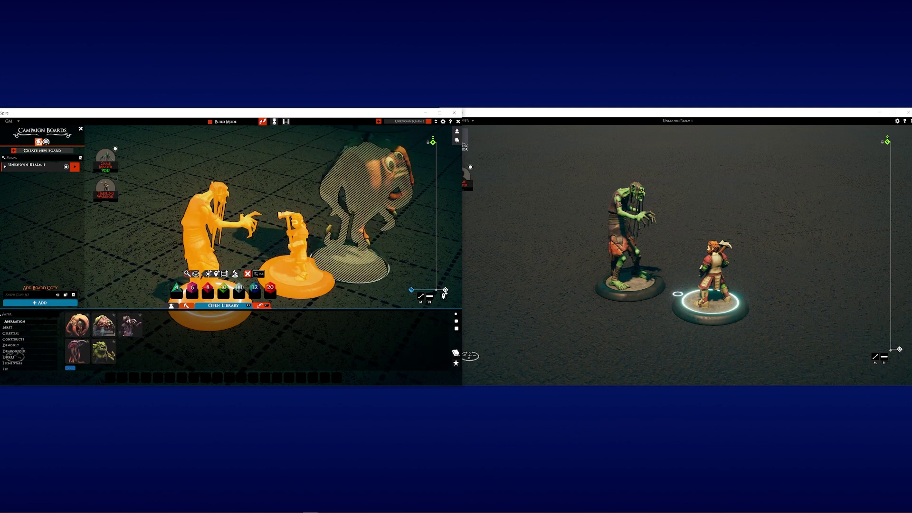
{"action": "key", "text": "Tab"}
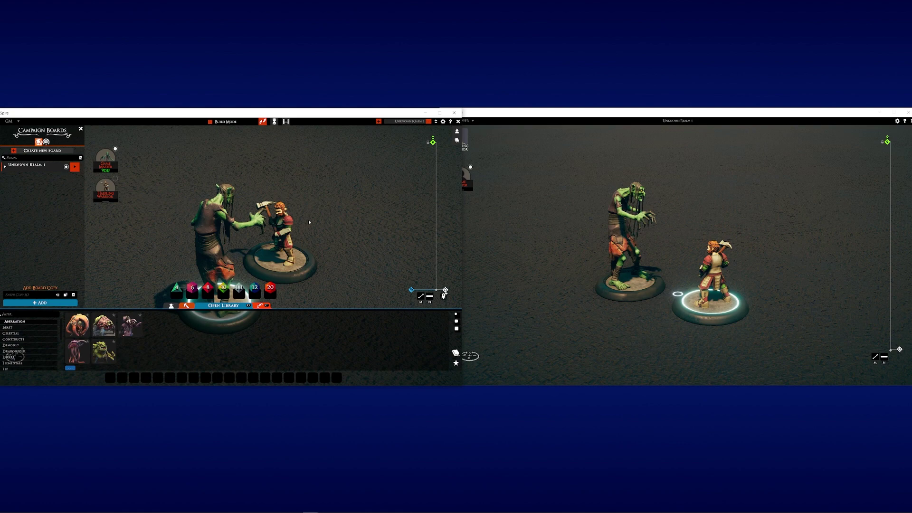
{"action": "key", "text": "Tab"}
Reveal the hidden creature to players, leave build mode, and nudge the halfling down-left
{"action": "right_click", "coordinate": [314, 209]}
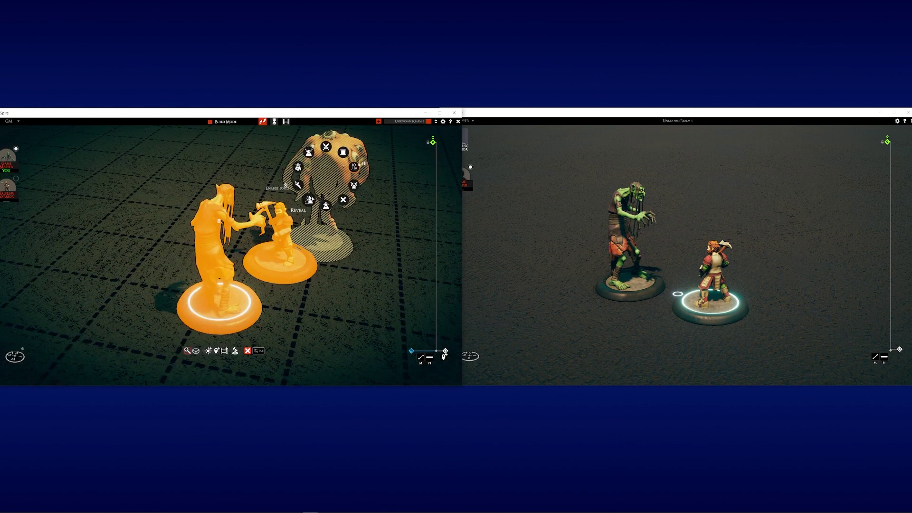
{"action": "left_click", "coordinate": [309, 199]}
{"action": "key", "text": "Tab"}
{"action": "left_click_drag", "start_coordinate": [277, 249], "coordinate": [270, 265]}
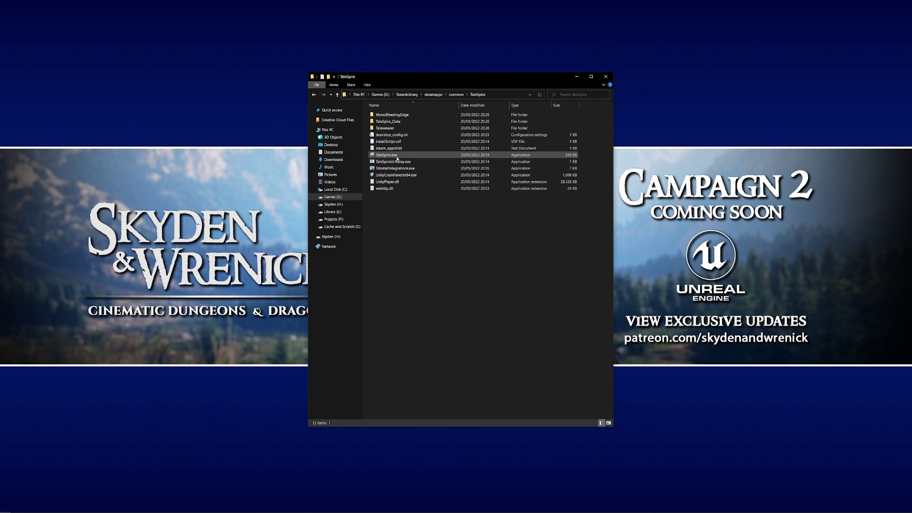
Run TaleSpire.exe from SteamLibrary\steamapps\common\TaleSpire to start a second copy
{"action": "left_click", "coordinate": [396, 158]}
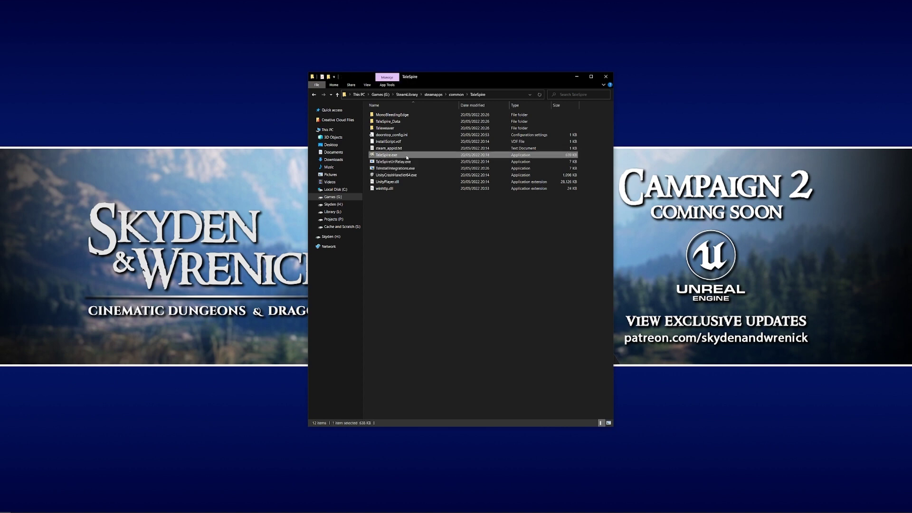
{"action": "double_click", "coordinate": [407, 157]}
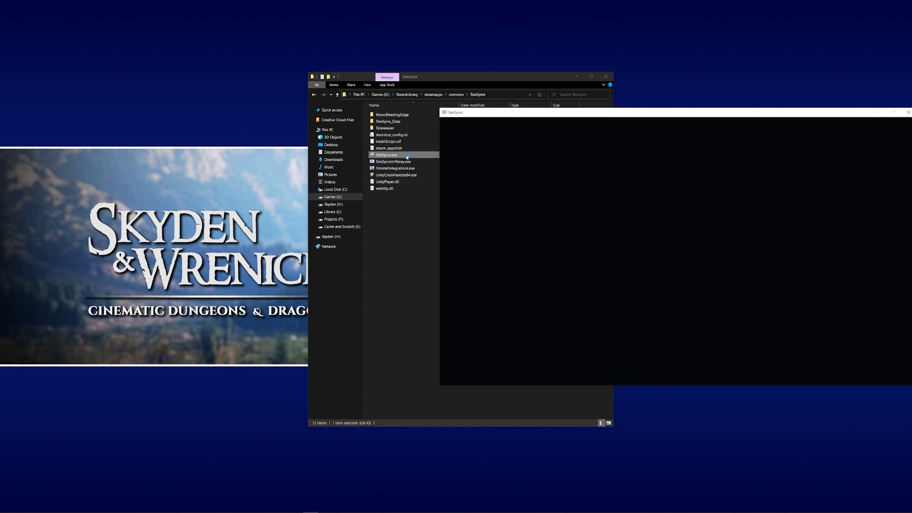
{"action": "left_click", "coordinate": [407, 157]}
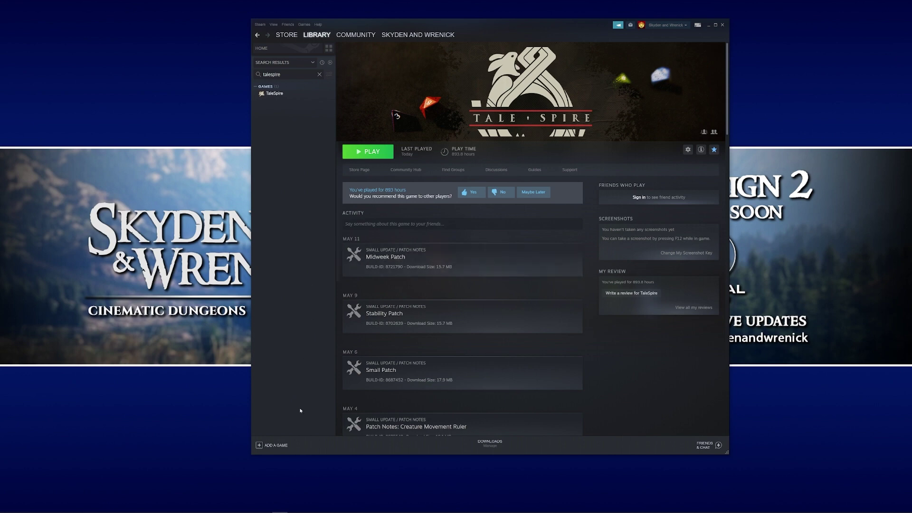
Pick TaleSpire.exe in Steam's Add a Non-Steam Game file browser
{"action": "left_click", "coordinate": [273, 447]}
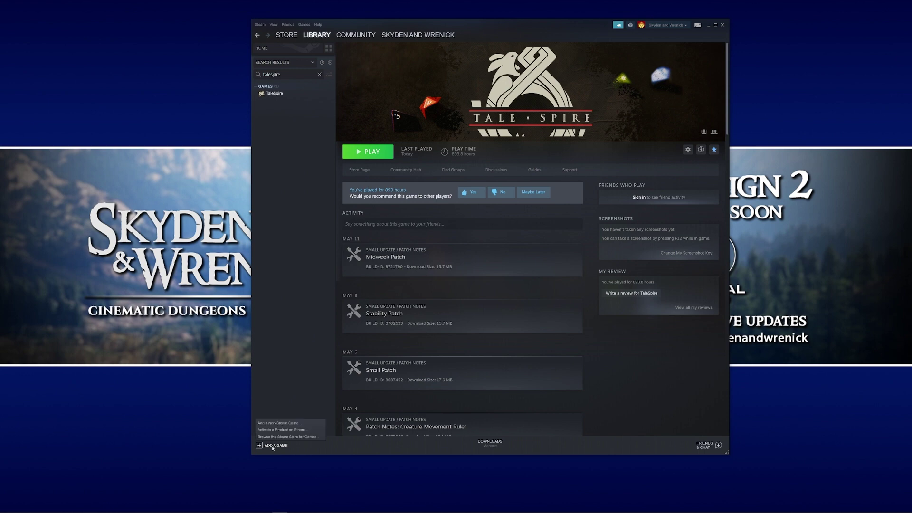
{"action": "left_click", "coordinate": [279, 423]}
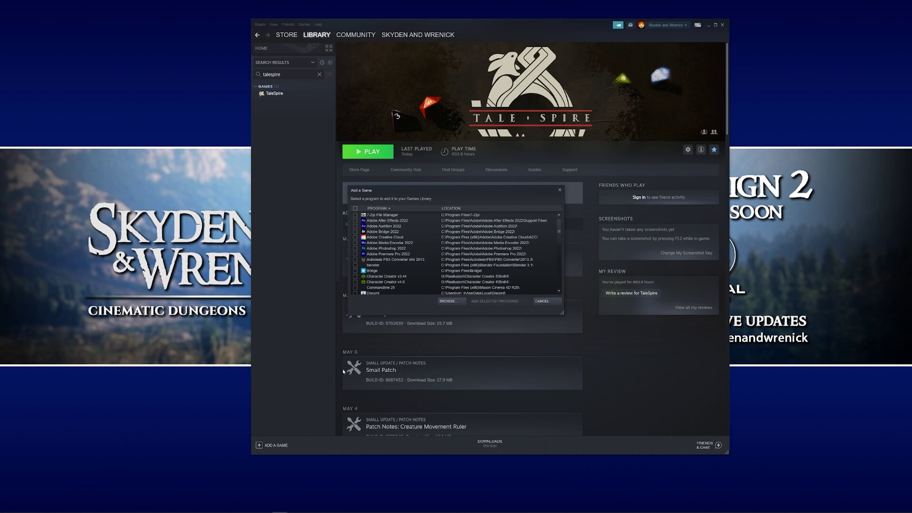
{"action": "left_click", "coordinate": [452, 301]}
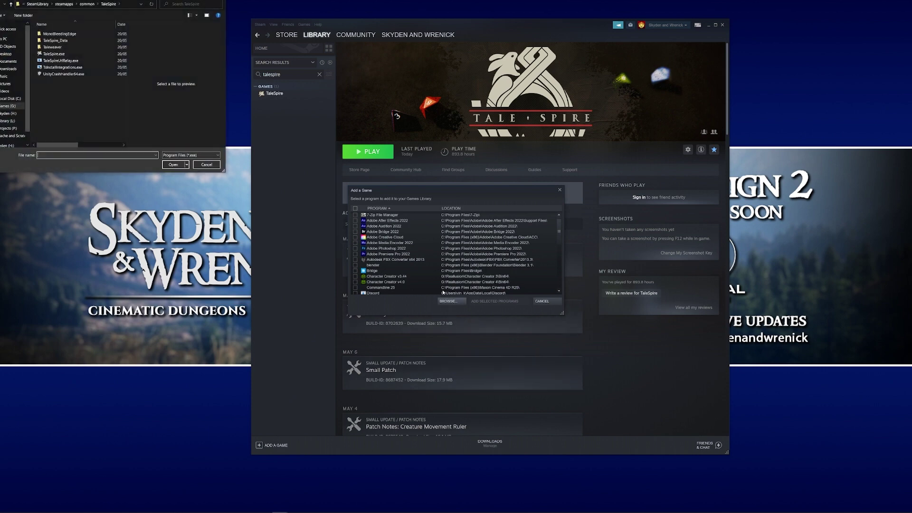
{"action": "left_click_drag", "start_coordinate": [160, 1], "coordinate": [238, 123]}
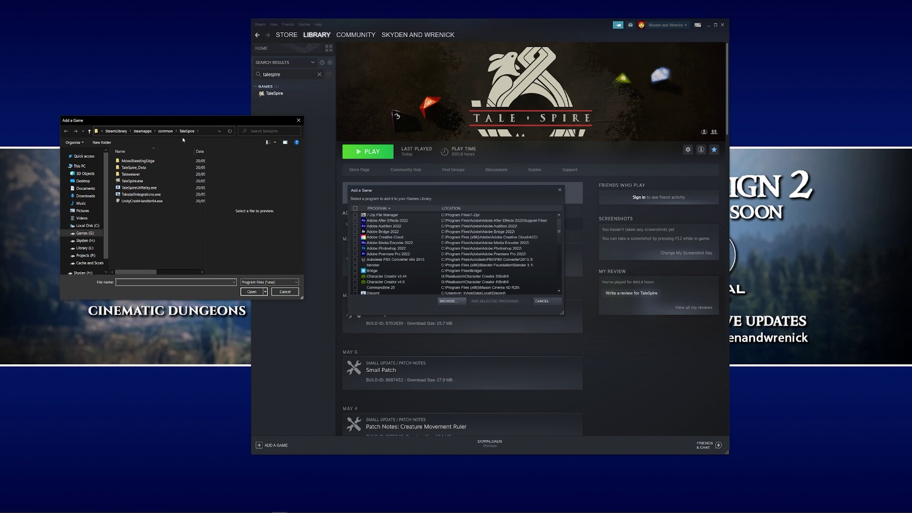
{"action": "left_click", "coordinate": [151, 181]}
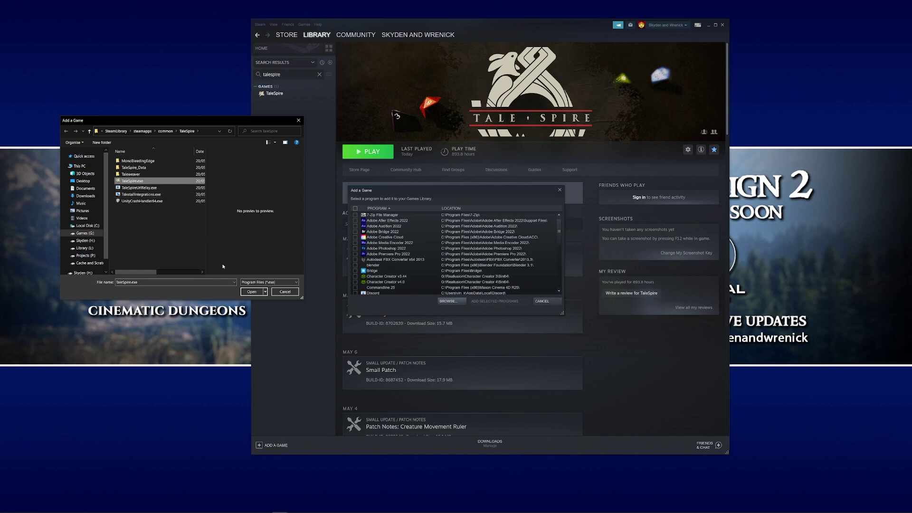
{"action": "left_click", "coordinate": [252, 291]}
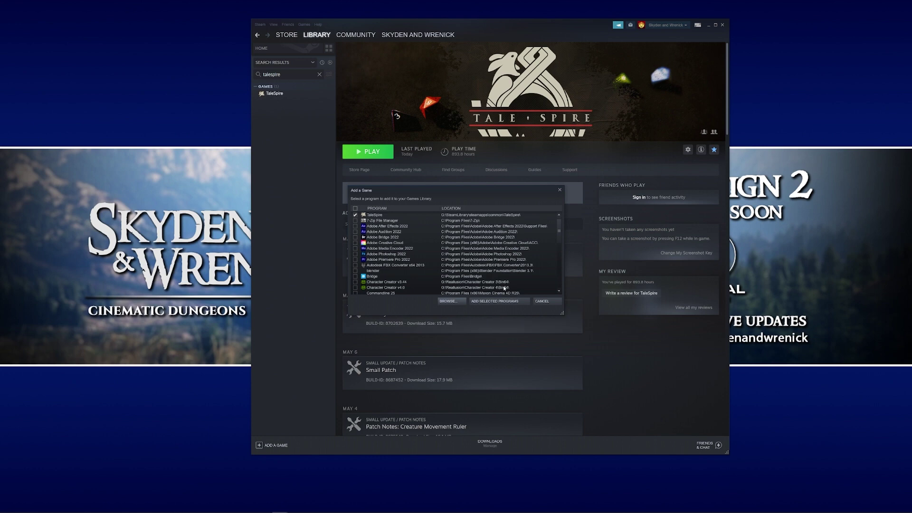
{"action": "left_click", "coordinate": [495, 301]}
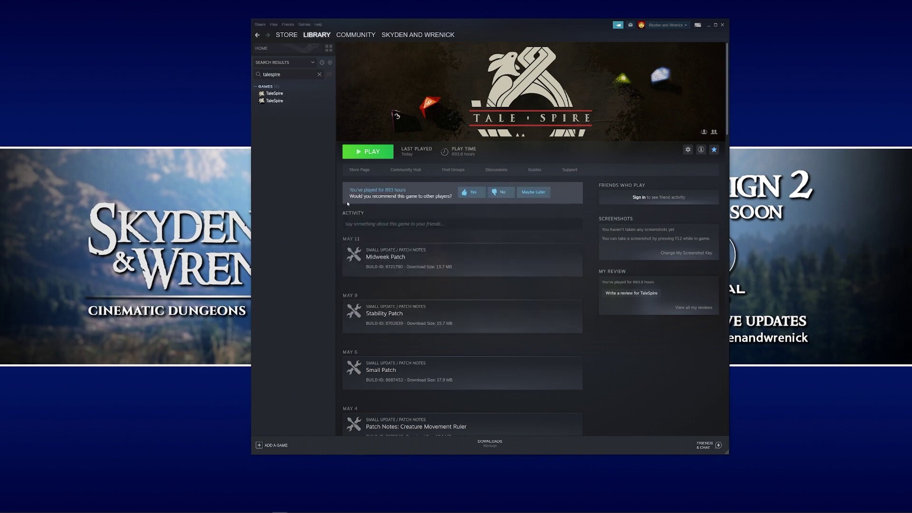
{"action": "left_click", "coordinate": [285, 74]}
{"action": "key", "text": "ctrl+a"}
{"action": "left_click", "coordinate": [294, 95]}
Copy the launch options text from the first TaleSpire entry's properties
{"action": "right_click", "coordinate": [284, 97]}
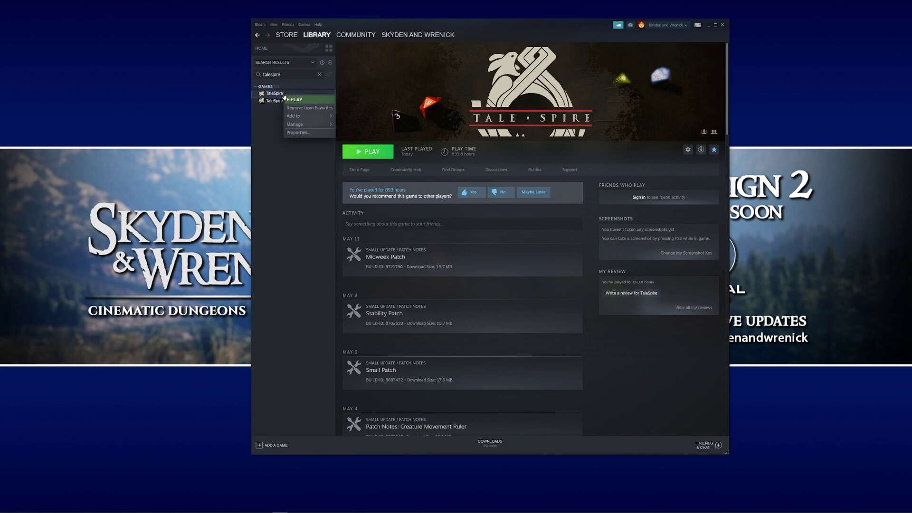
{"action": "left_click", "coordinate": [306, 135]}
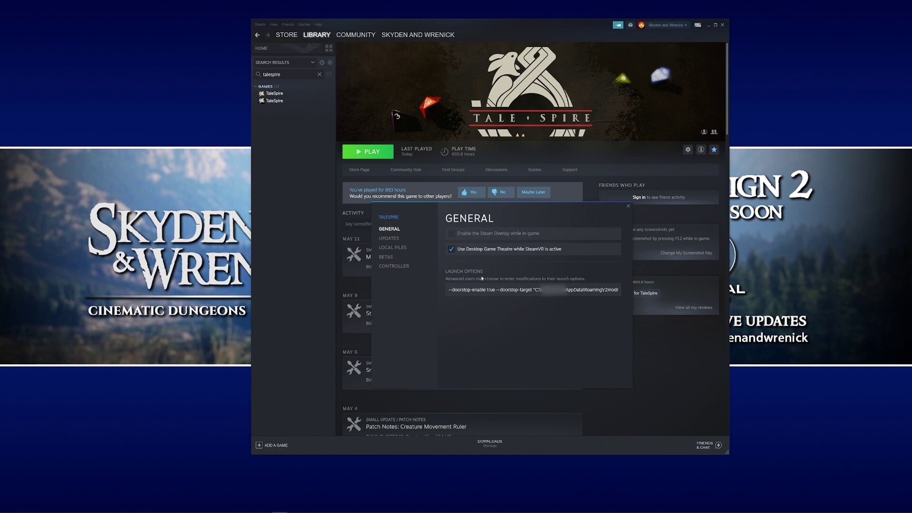
{"action": "triple_click", "coordinate": [450, 291]}
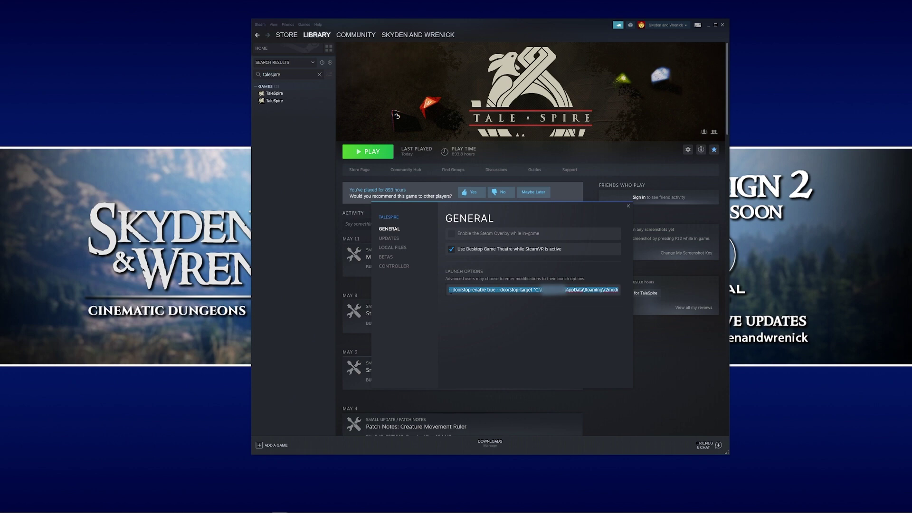
{"action": "left_click", "coordinate": [627, 206]}
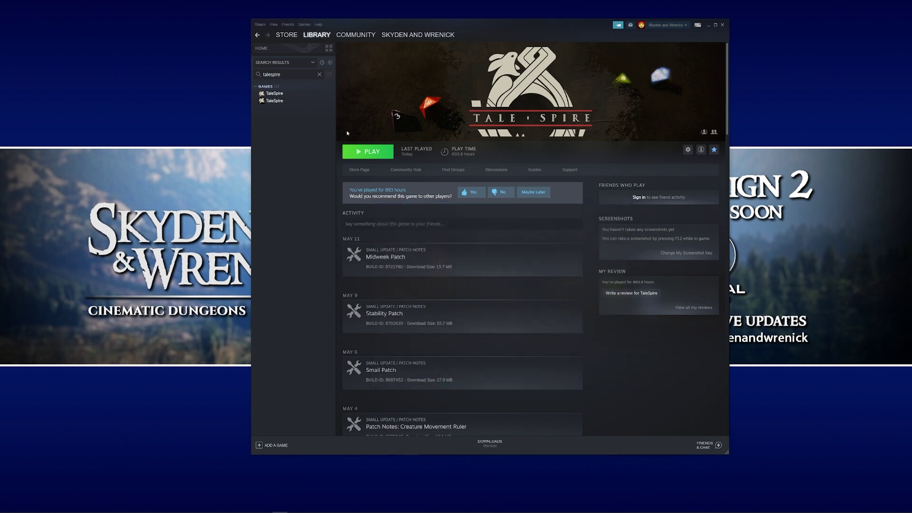
Paste the BepInEx.Preloader.dll launch options into the second TaleSpire shortcut's properties
{"action": "right_click", "coordinate": [295, 105]}
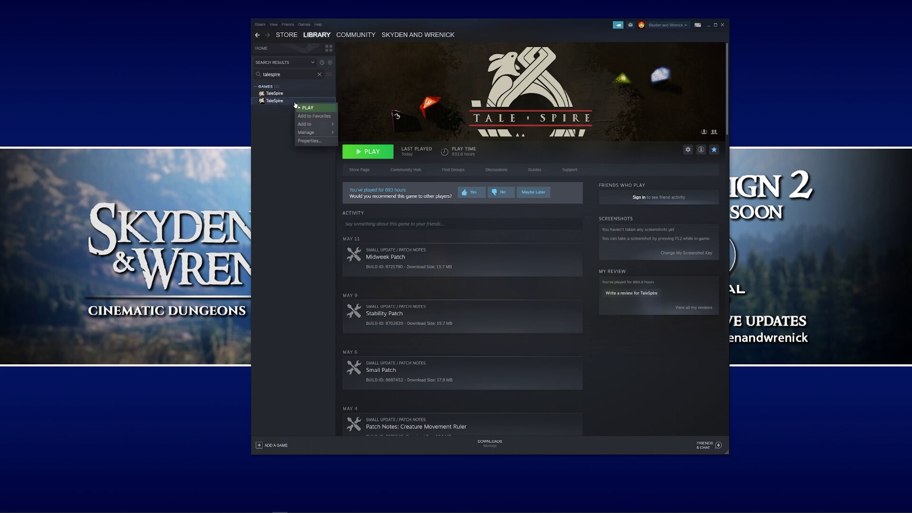
{"action": "left_click", "coordinate": [310, 141]}
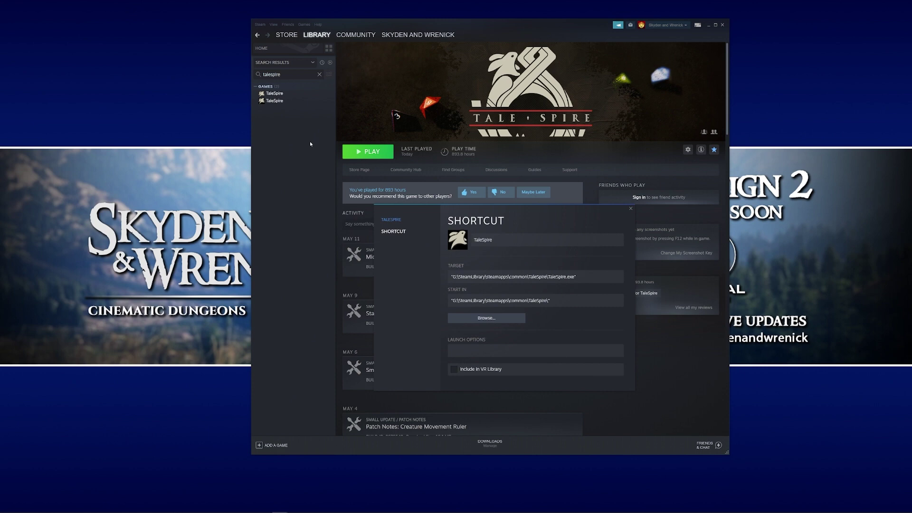
{"action": "left_click", "coordinate": [490, 352]}
{"action": "key", "text": "ctrl+v"}
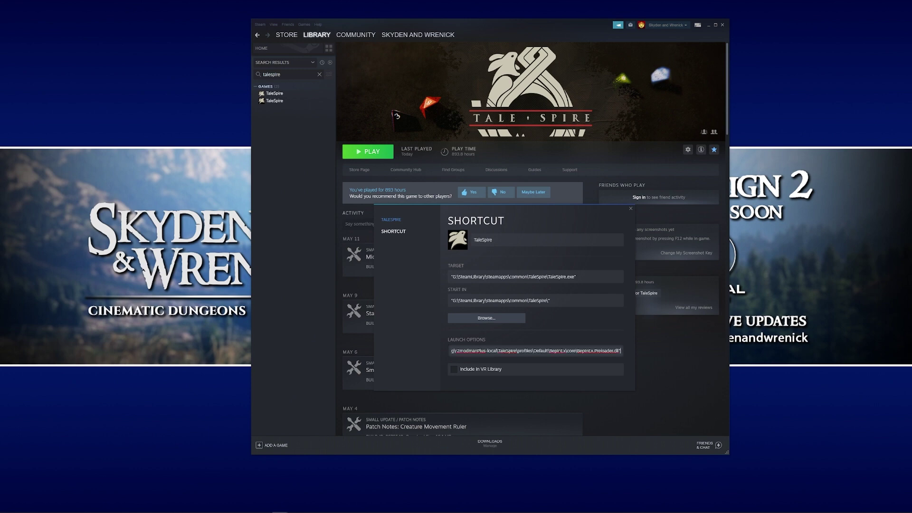
{"action": "left_click", "coordinate": [630, 209]}
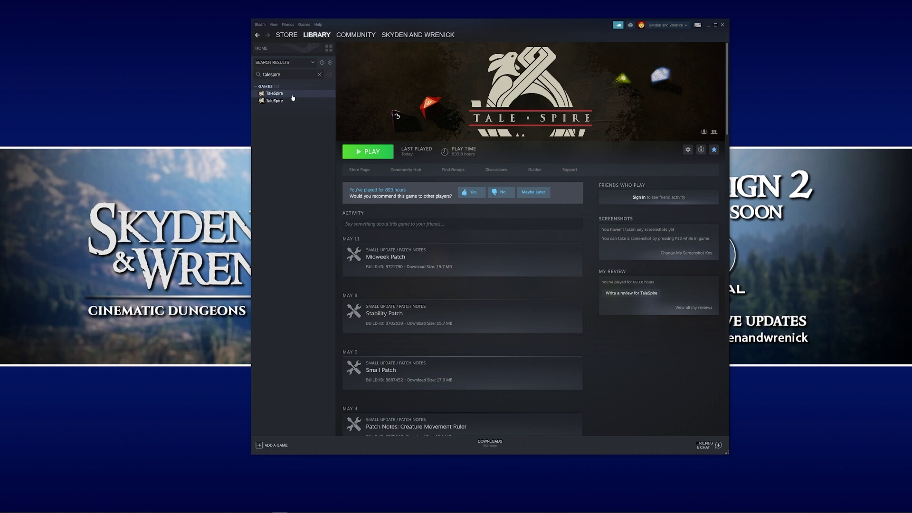
Start TaleSpire with PLAY and move its window to the right of the screen
{"action": "left_click", "coordinate": [372, 153]}
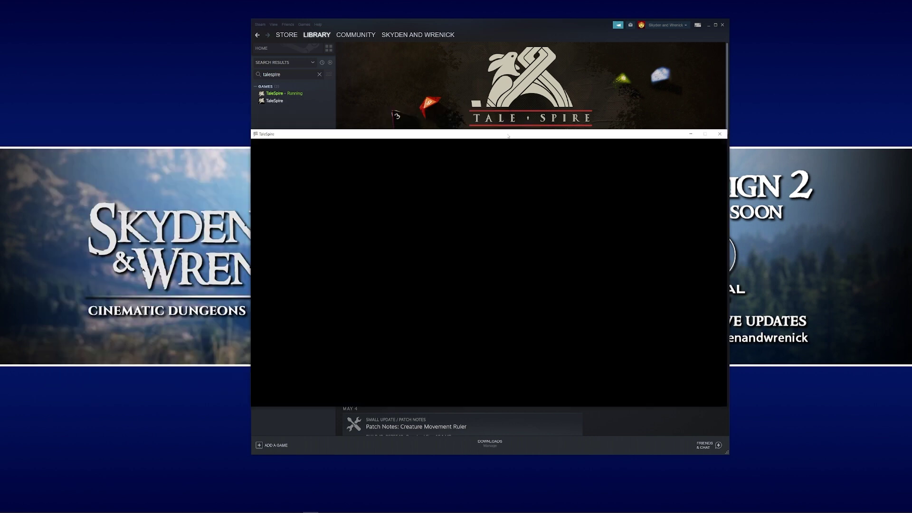
{"action": "left_click_drag", "start_coordinate": [506, 136], "coordinate": [690, 156]}
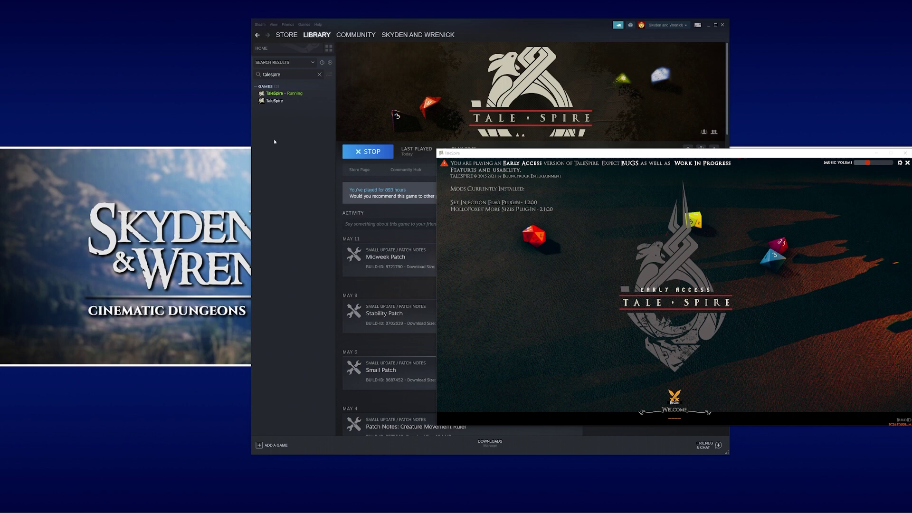
Add a desktop shortcut for the second TaleSpire entry through Manage, and position its icon
{"action": "right_click", "coordinate": [283, 102]}
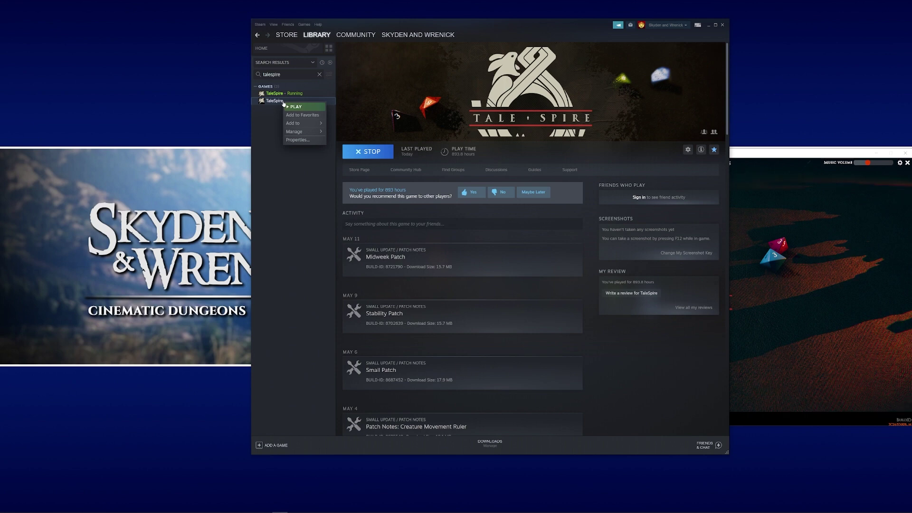
{"action": "mouse_move", "coordinate": [295, 134]}
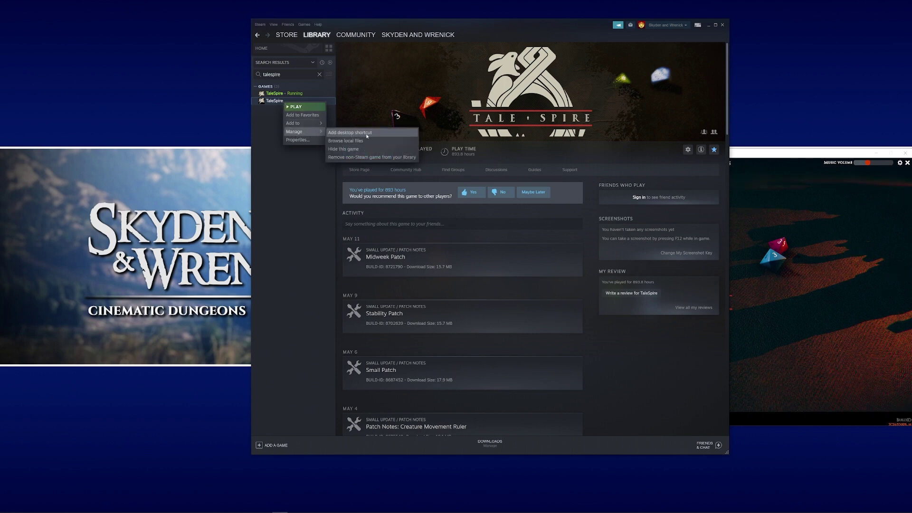
{"action": "left_click", "coordinate": [351, 134]}
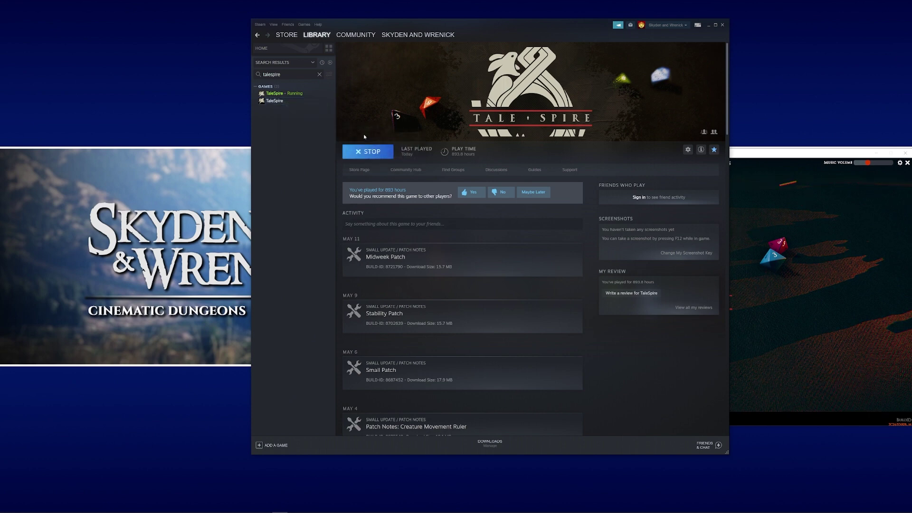
{"action": "left_click_drag", "start_coordinate": [5, 12], "coordinate": [158, 101]}
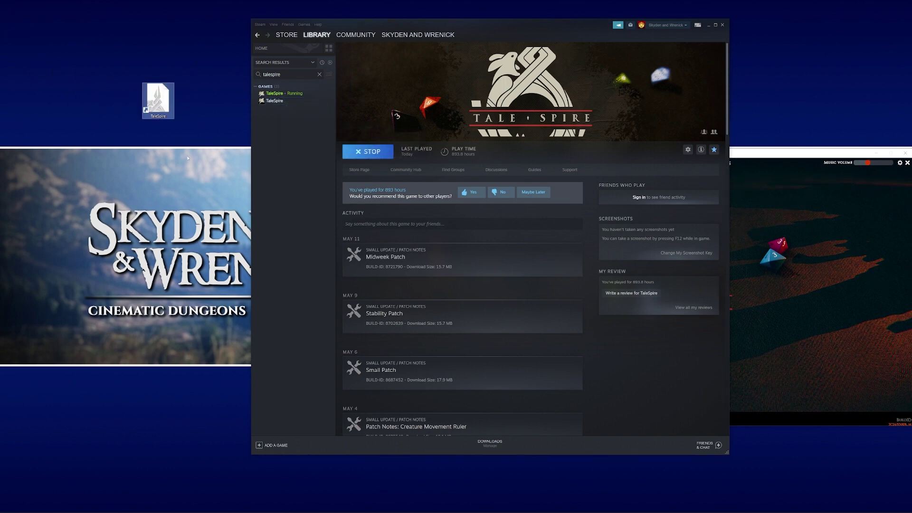
{"action": "left_click", "coordinate": [160, 117]}
Rename the desktop shortcut to 'TaleSpire Multi'
{"action": "left_click", "coordinate": [163, 116]}
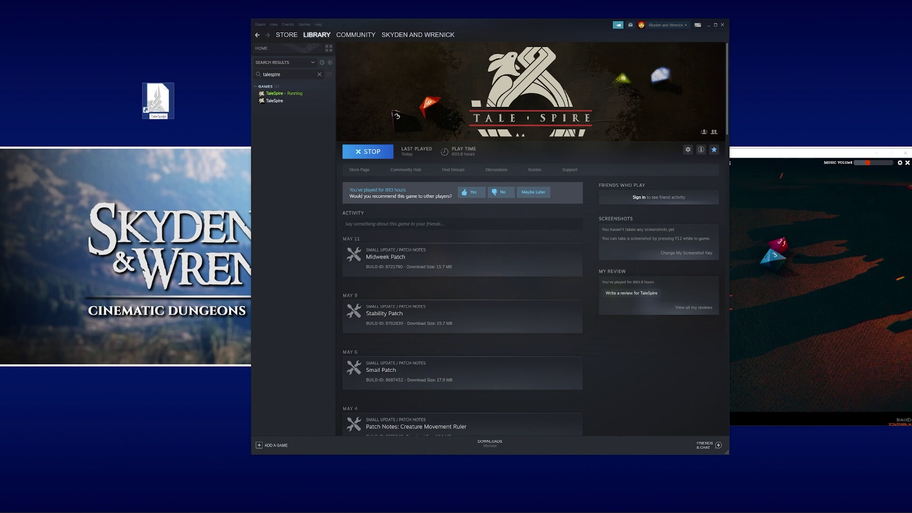
{"action": "type", "text": "Multi"}
{"action": "key", "text": "Return"}
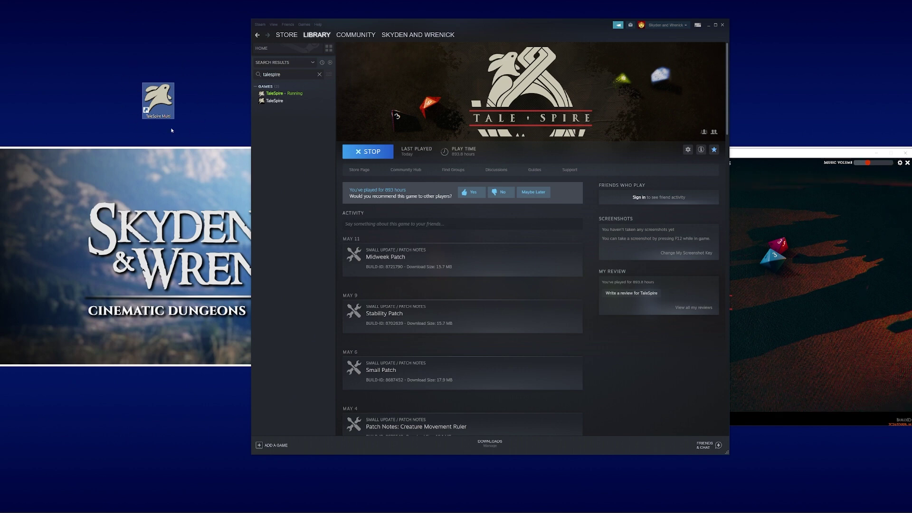
Quit the running TaleSpire game and minimize Steam
{"action": "left_click", "coordinate": [791, 198]}
{"action": "key", "text": "alt+F4"}
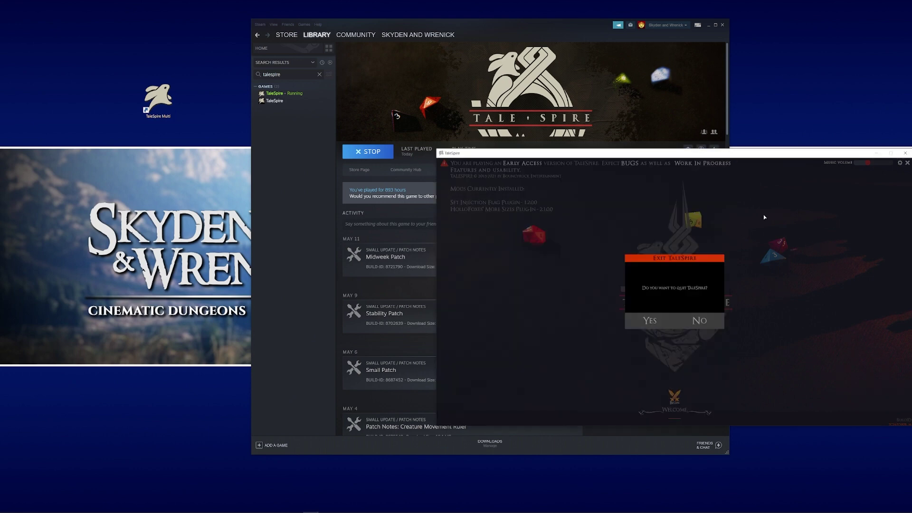
{"action": "left_click", "coordinate": [639, 325]}
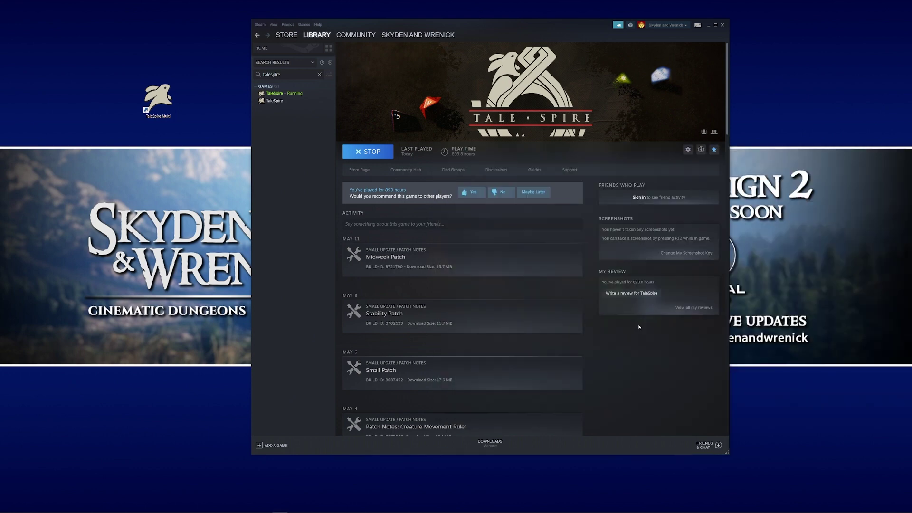
{"action": "left_click", "coordinate": [709, 28]}
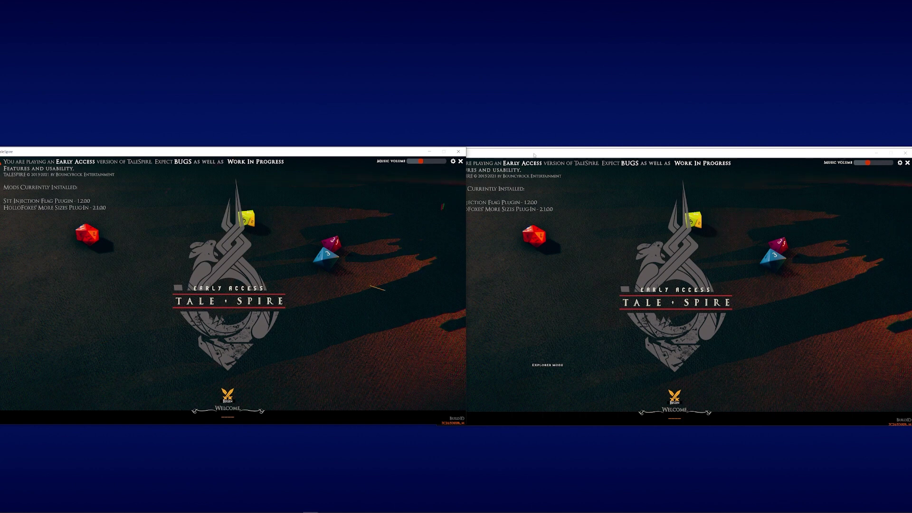
Line up the two TaleSpire title-screen windows next to each other across the desktop
{"action": "left_click_drag", "start_coordinate": [315, 155], "coordinate": [337, 96]}
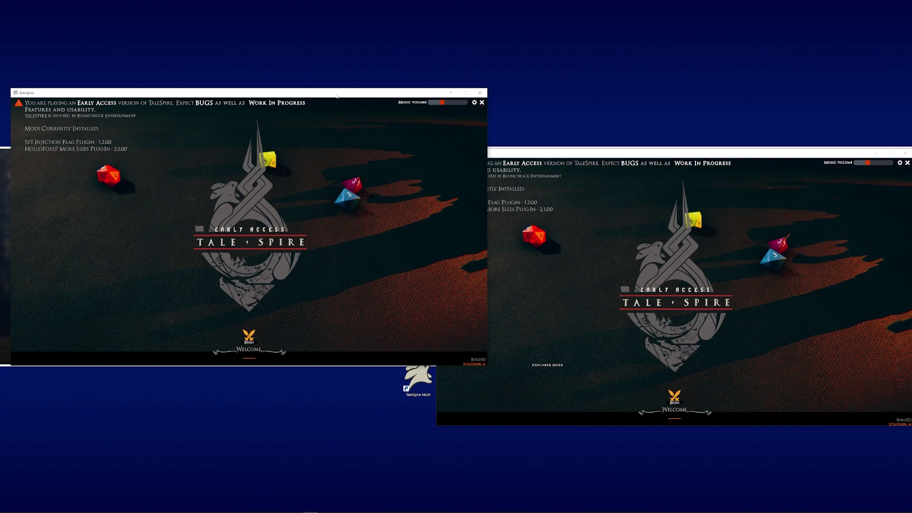
{"action": "left_click_drag", "start_coordinate": [553, 156], "coordinate": [523, 151]}
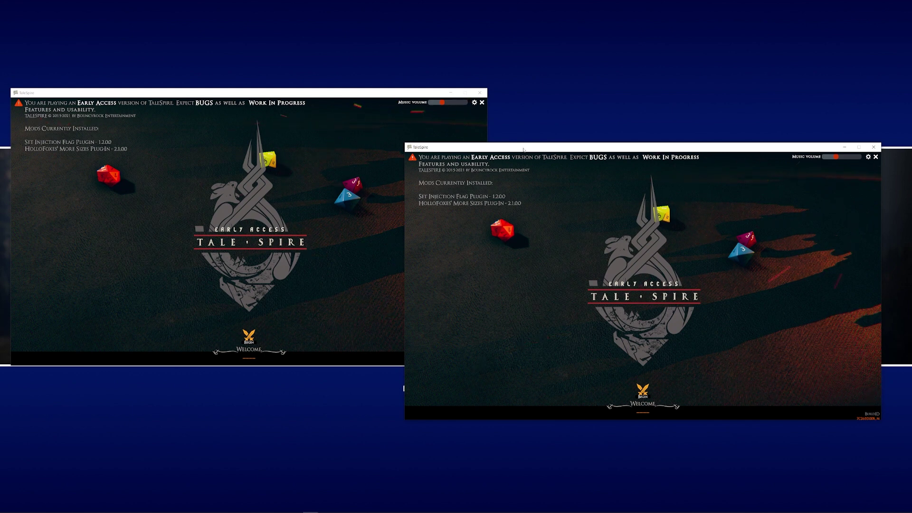
{"action": "left_click_drag", "start_coordinate": [524, 151], "coordinate": [577, 133]}
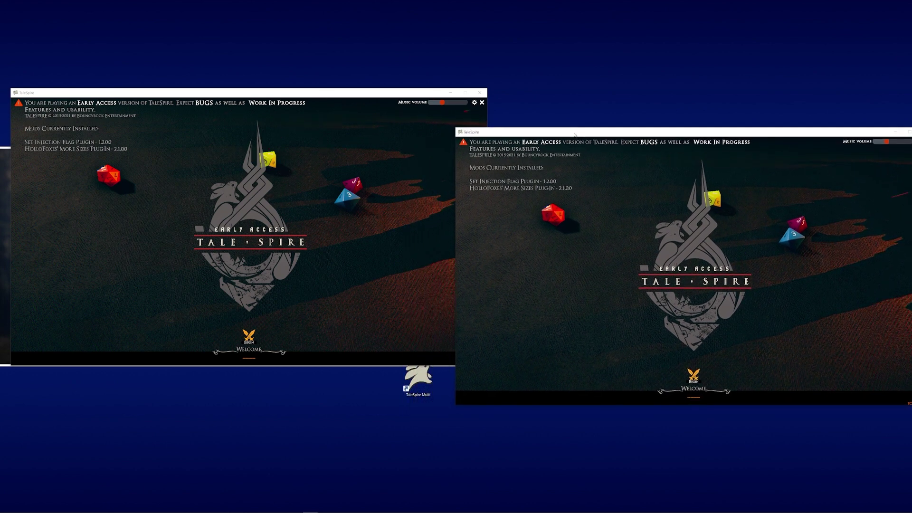
{"action": "left_click_drag", "start_coordinate": [341, 95], "coordinate": [308, 134]}
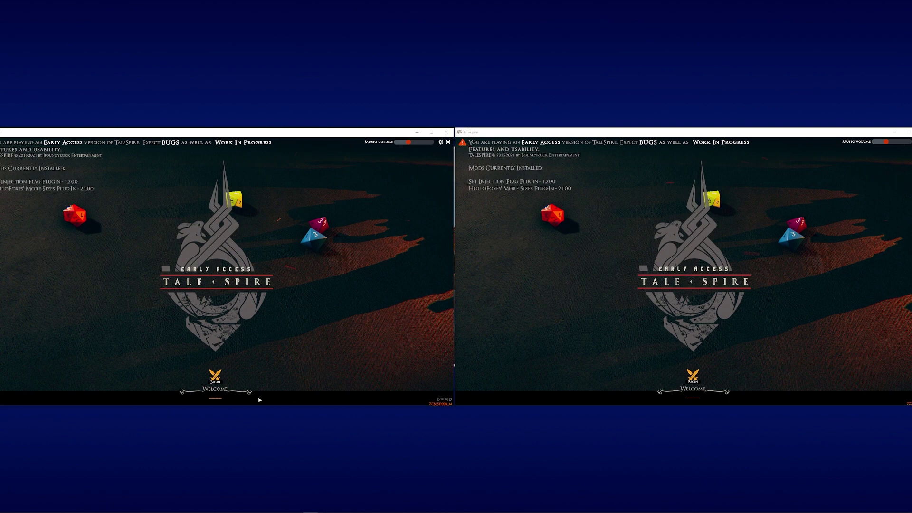
Select the Modding Tutorial campaign from the Begin menu's campaign list
{"action": "left_click", "coordinate": [216, 378]}
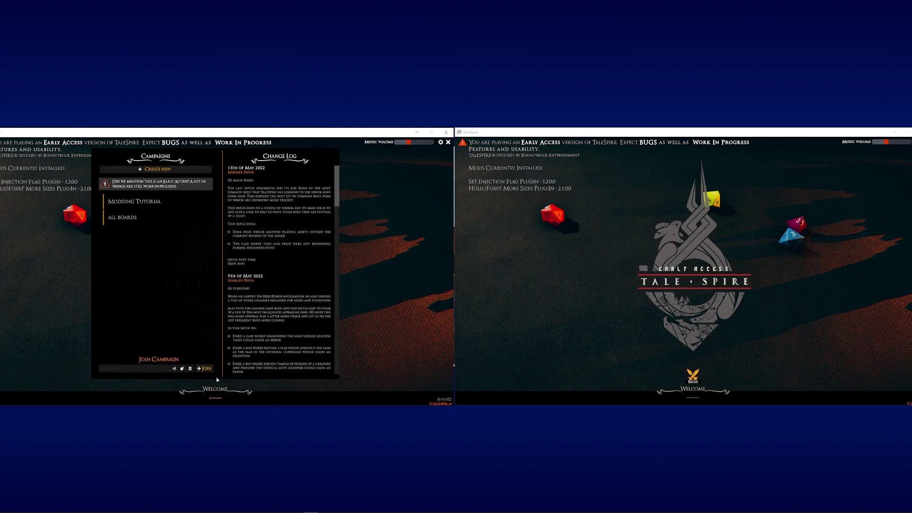
{"action": "left_click", "coordinate": [153, 205]}
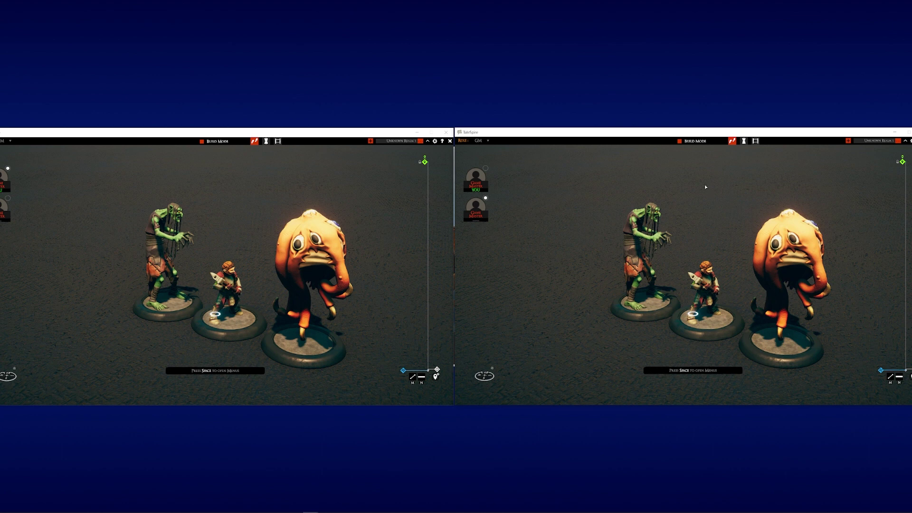
Set the second window's role to Player
{"action": "left_click", "coordinate": [483, 141]}
{"action": "left_click", "coordinate": [480, 146]}
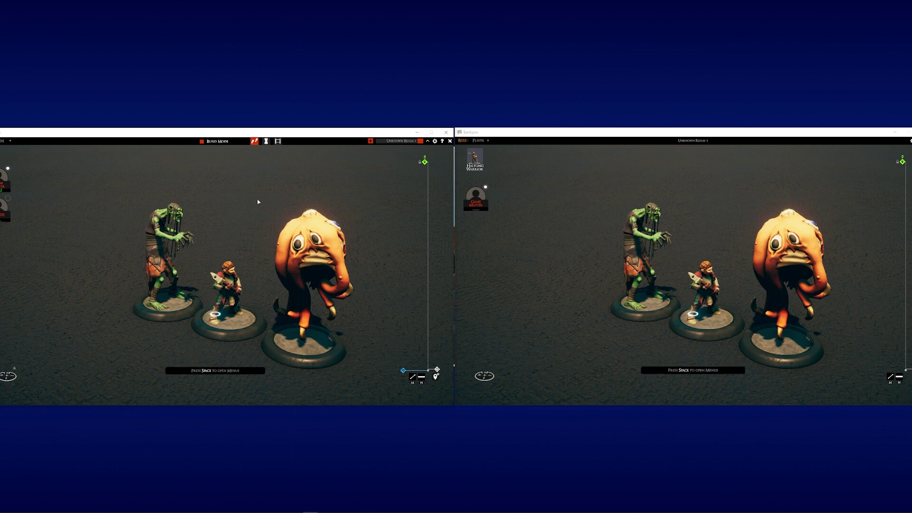
{"action": "left_click_drag", "start_coordinate": [249, 199], "coordinate": [285, 200]}
Move the orange creature left, then turn and shift the halfling and measure its reach
{"action": "left_click_drag", "start_coordinate": [340, 266], "coordinate": [158, 261]}
{"action": "scroll", "coordinate": [158, 258], "scroll_direction": "down", "scroll_amount": 5}
{"action": "left_click_drag", "start_coordinate": [303, 259], "coordinate": [303, 247]}
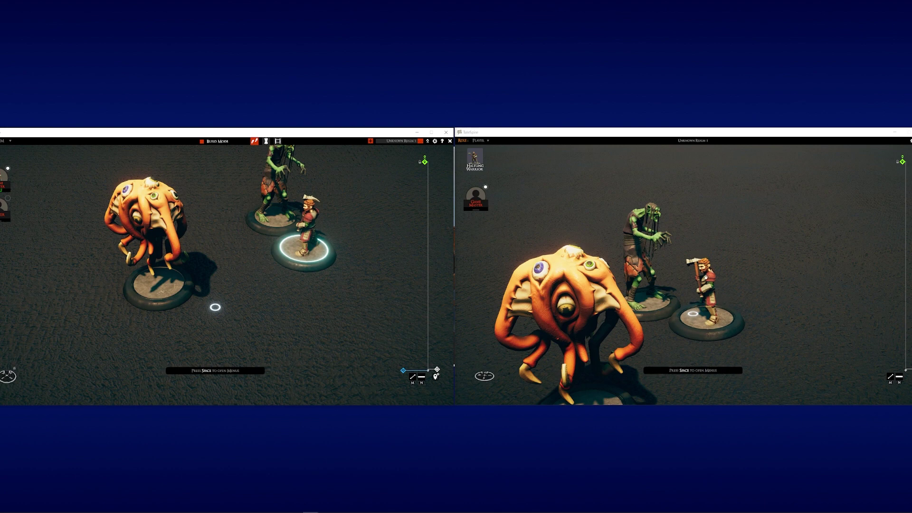
{"action": "left_click_drag", "start_coordinate": [756, 269], "coordinate": [633, 250]}
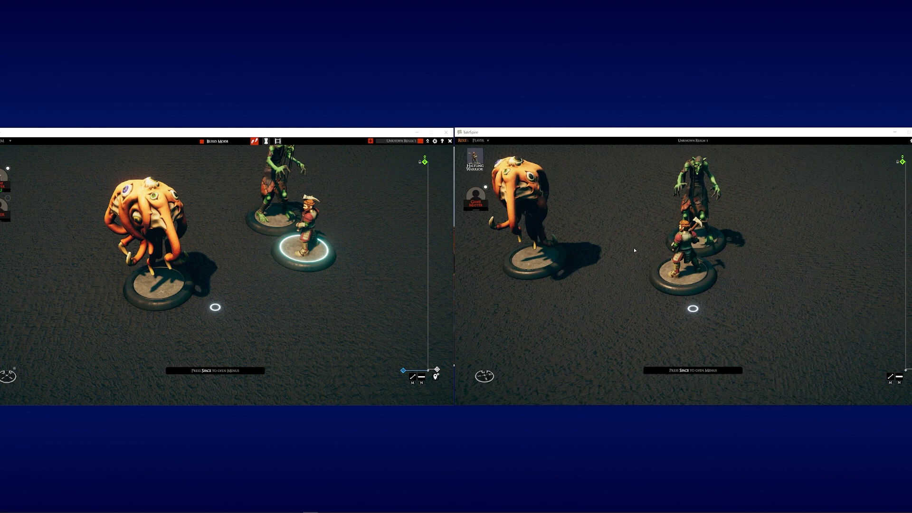
{"action": "left_click_drag", "start_coordinate": [701, 269], "coordinate": [570, 253]}
{"action": "key", "text": "m"}
In the GM window, place the halfling next to the goblin and zoom in on the minis
{"action": "left_click", "coordinate": [362, 296]}
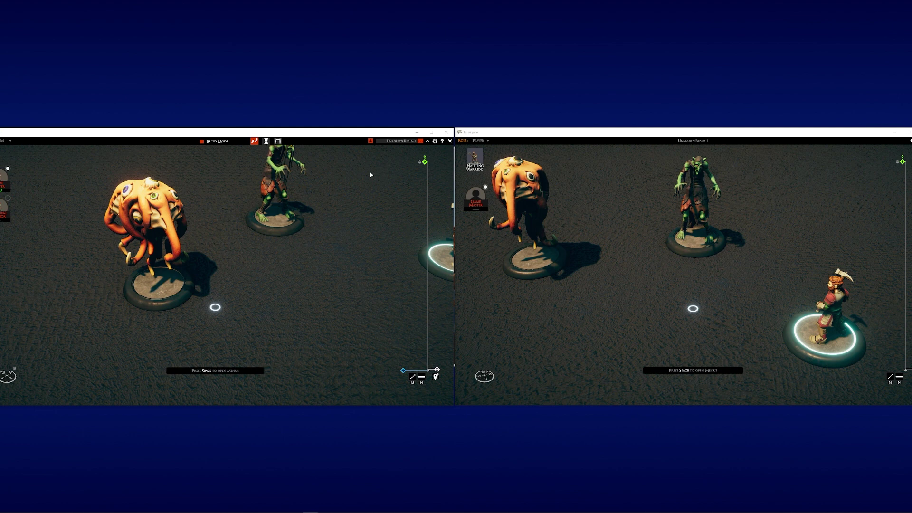
{"action": "left_click_drag", "start_coordinate": [361, 132], "coordinate": [425, 157]}
{"action": "key", "text": "d"}
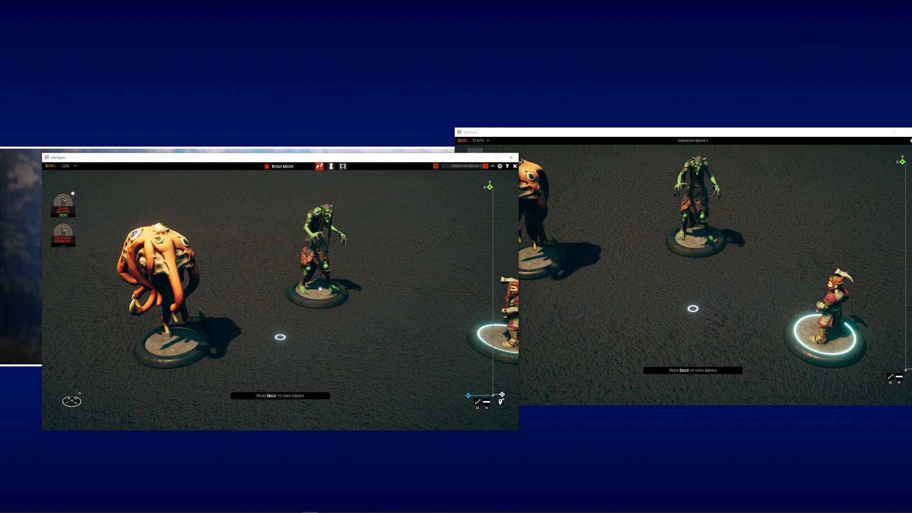
{"action": "left_click_drag", "start_coordinate": [468, 306], "coordinate": [368, 303]}
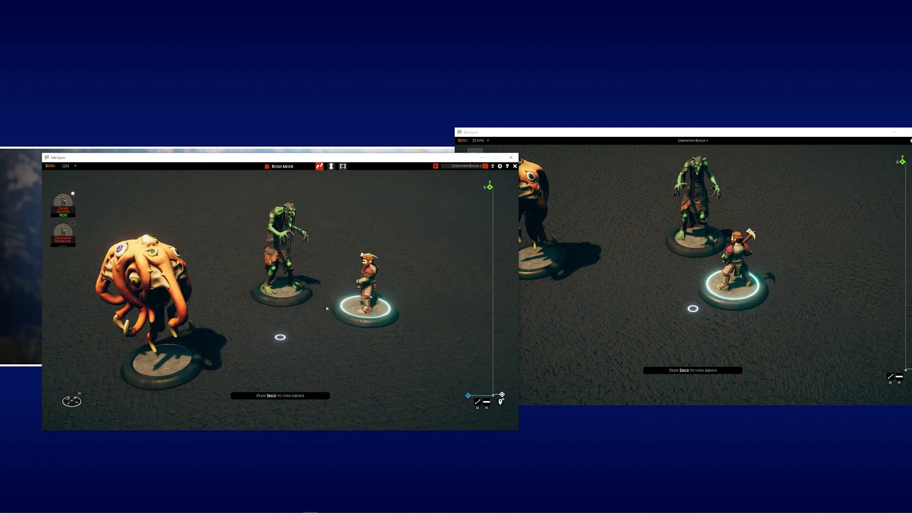
{"action": "key", "text": "q"}
{"action": "scroll", "coordinate": [304, 309], "scroll_direction": "up", "scroll_amount": 3}
{"action": "key", "text": "q"}
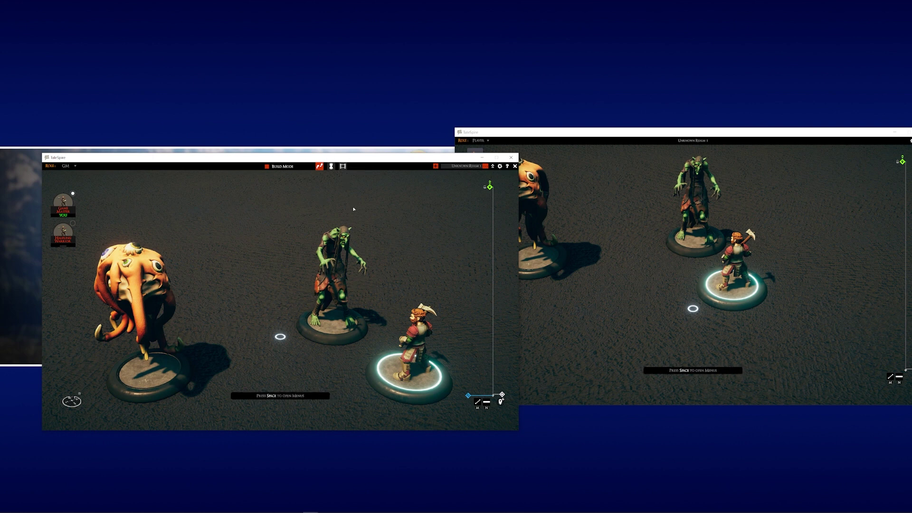
{"action": "scroll", "coordinate": [353, 207], "scroll_direction": "down", "scroll_amount": 2}
Place a tavern wall piece from the building library onto the board
{"action": "key", "text": "space"}
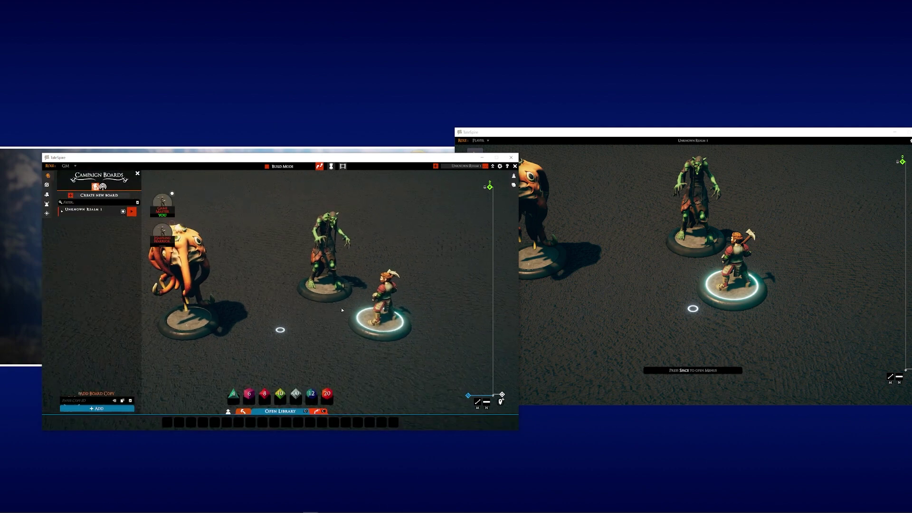
{"action": "left_click", "coordinate": [268, 411]}
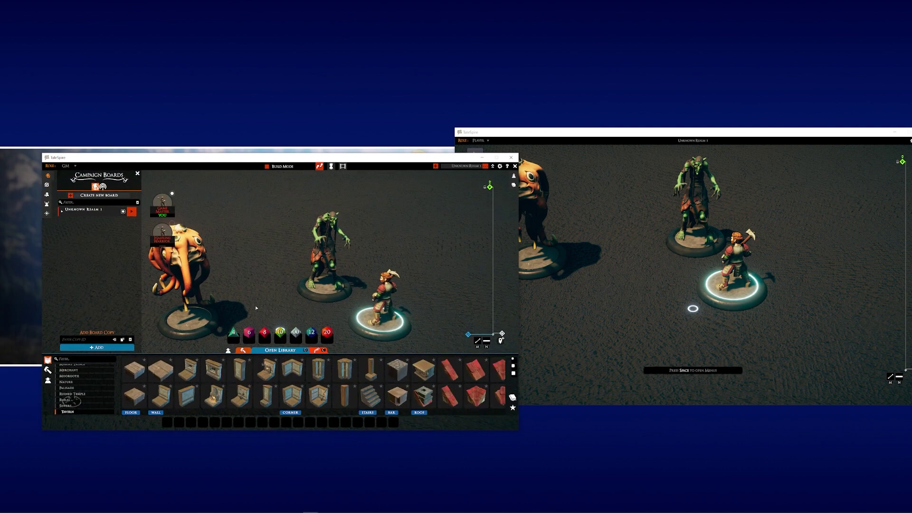
{"action": "left_click", "coordinate": [163, 396]}
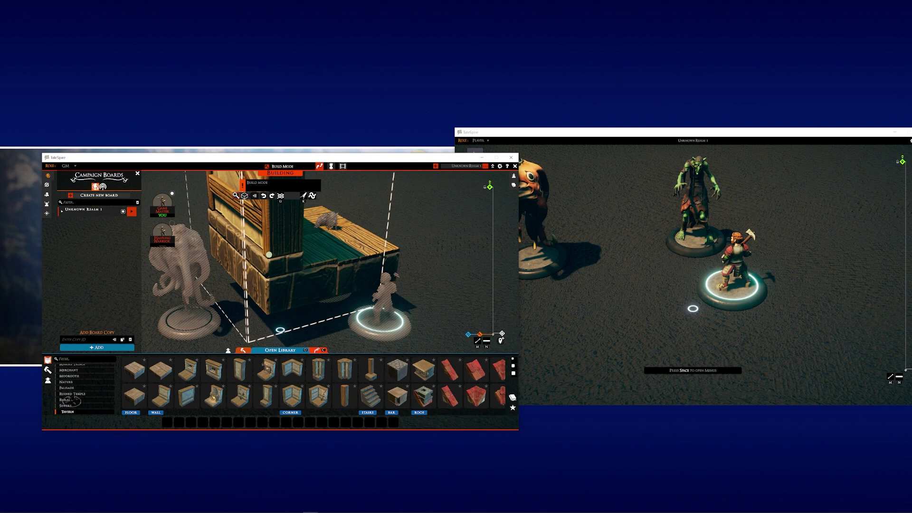
{"action": "left_click", "coordinate": [280, 330]}
{"action": "scroll", "coordinate": [281, 327], "scroll_direction": "up", "scroll_amount": 2}
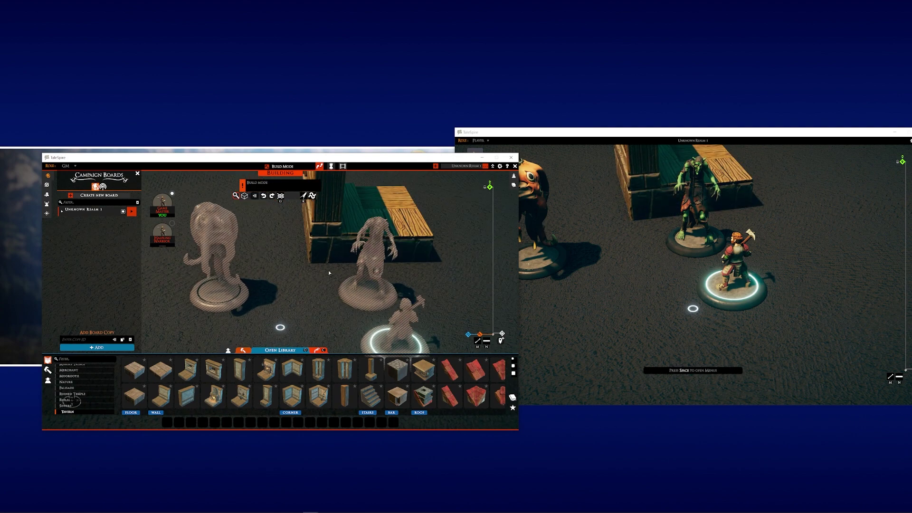
Check the wall in the player window, then undo it from the GM window
{"action": "left_click", "coordinate": [638, 162]}
{"action": "scroll", "coordinate": [618, 213], "scroll_direction": "up", "scroll_amount": 3}
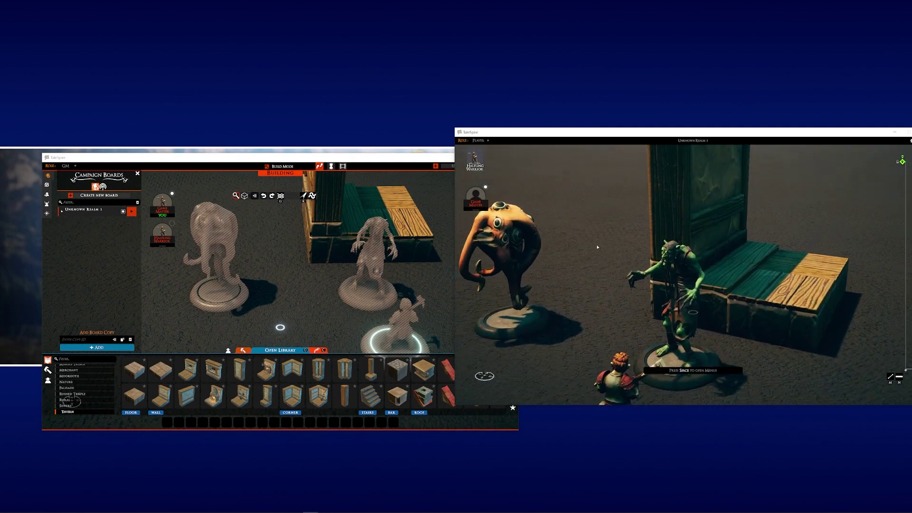
{"action": "scroll", "coordinate": [599, 245], "scroll_direction": "down", "scroll_amount": 2}
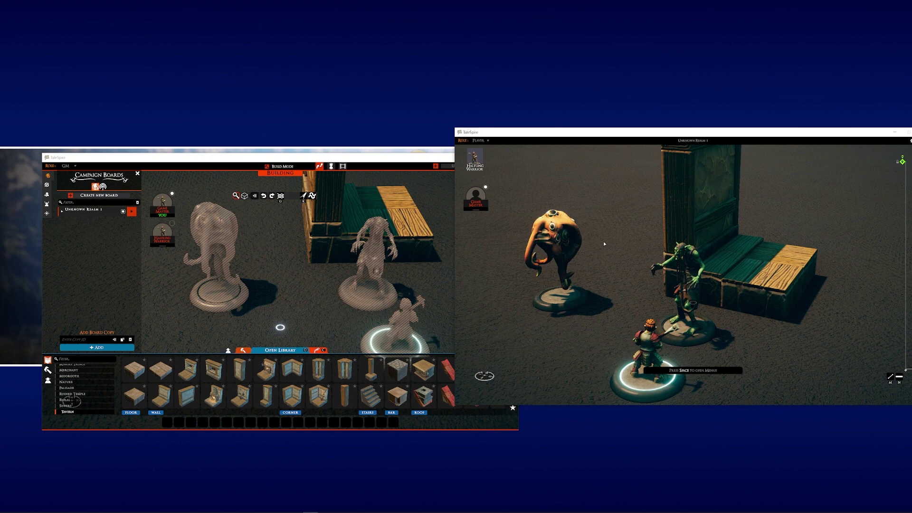
{"action": "left_click", "coordinate": [428, 213]}
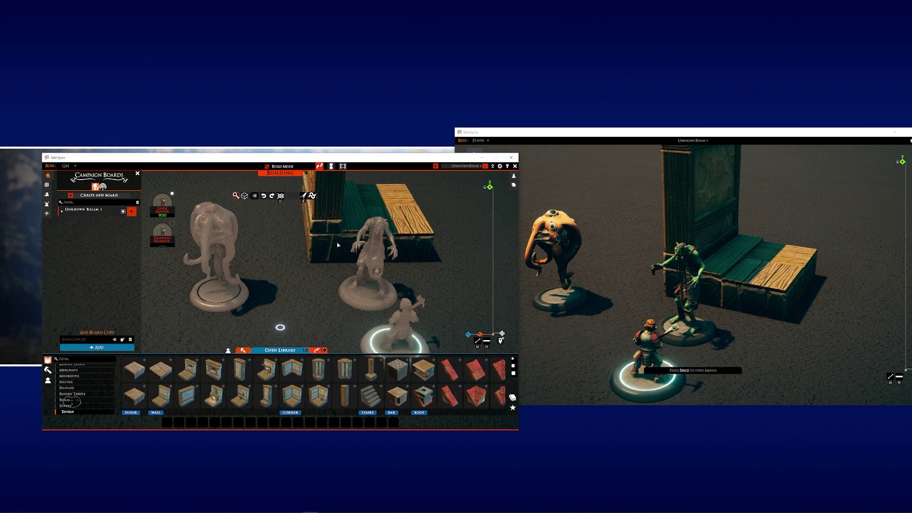
{"action": "left_click_drag", "start_coordinate": [389, 224], "coordinate": [308, 285]}
{"action": "key", "text": "ctrl+z"}
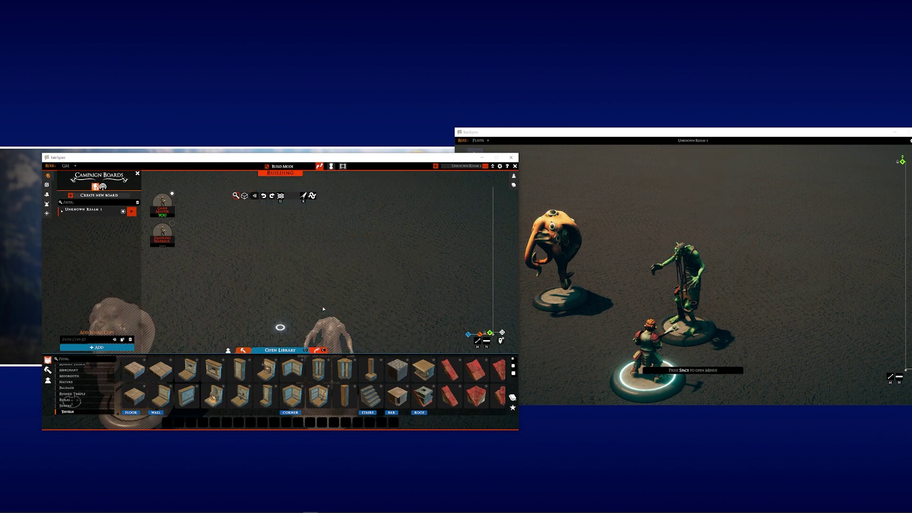
{"action": "scroll", "coordinate": [394, 261], "scroll_direction": "up", "scroll_amount": 3}
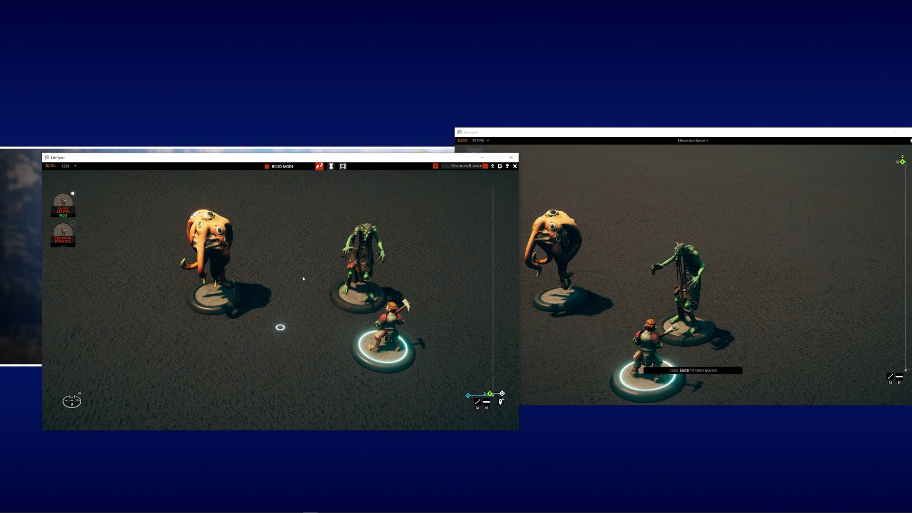
In build mode, place the dark spiky creature from the Creatures catalogue behind the others
{"action": "key", "text": "Tab"}
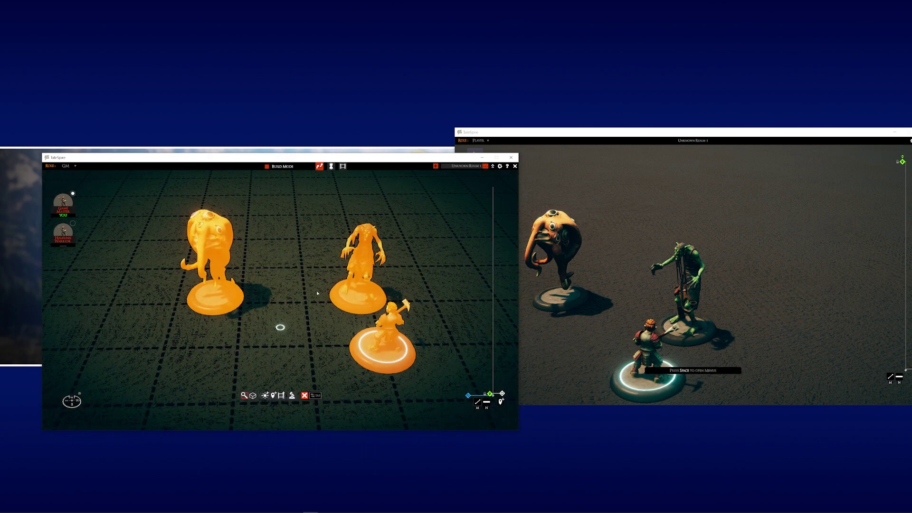
{"action": "key", "text": "q"}
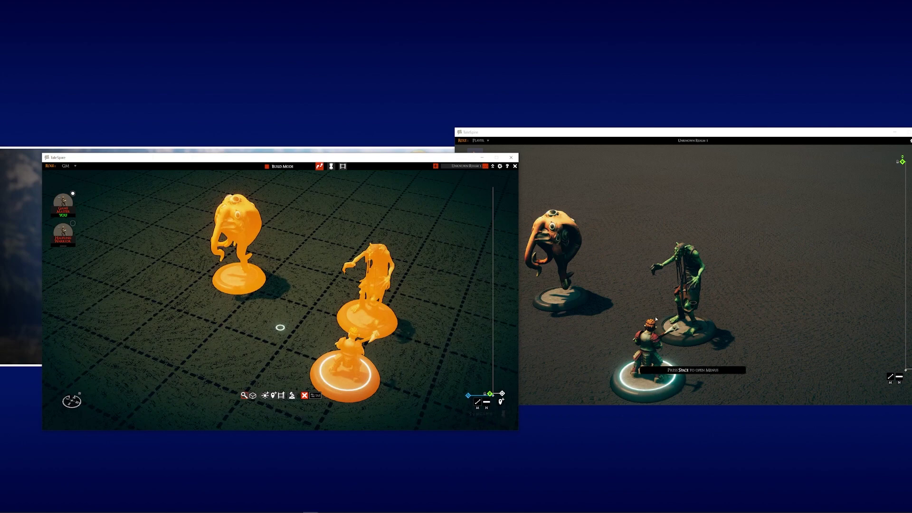
{"action": "left_click", "coordinate": [243, 353]}
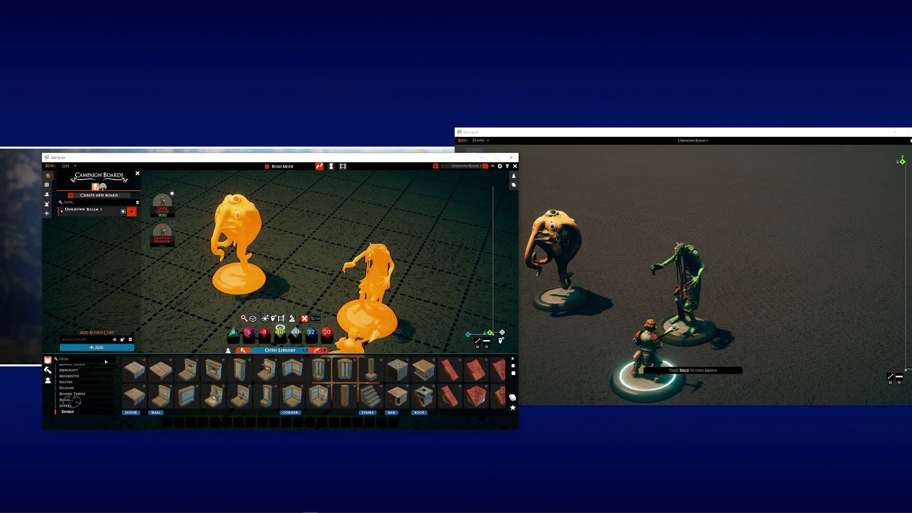
{"action": "left_click", "coordinate": [47, 380]}
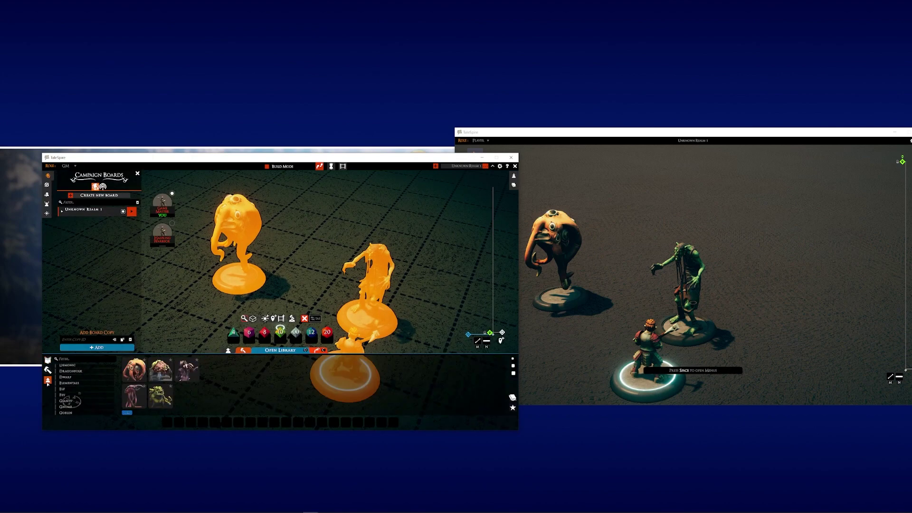
{"action": "left_click", "coordinate": [135, 396]}
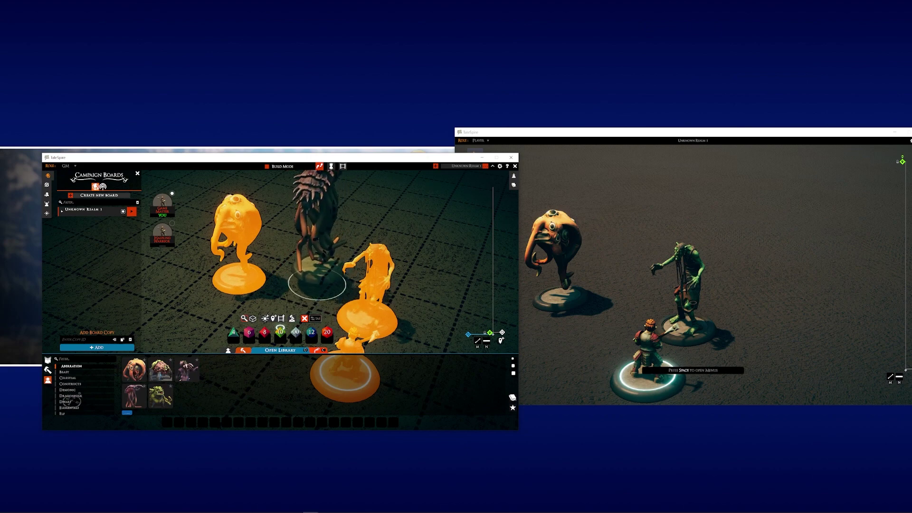
{"action": "left_click", "coordinate": [316, 284]}
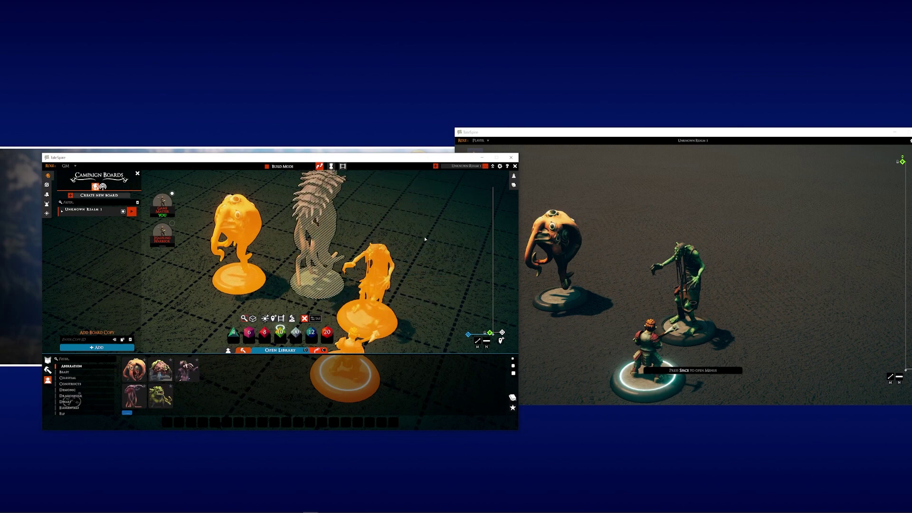
{"action": "key", "text": "Escape"}
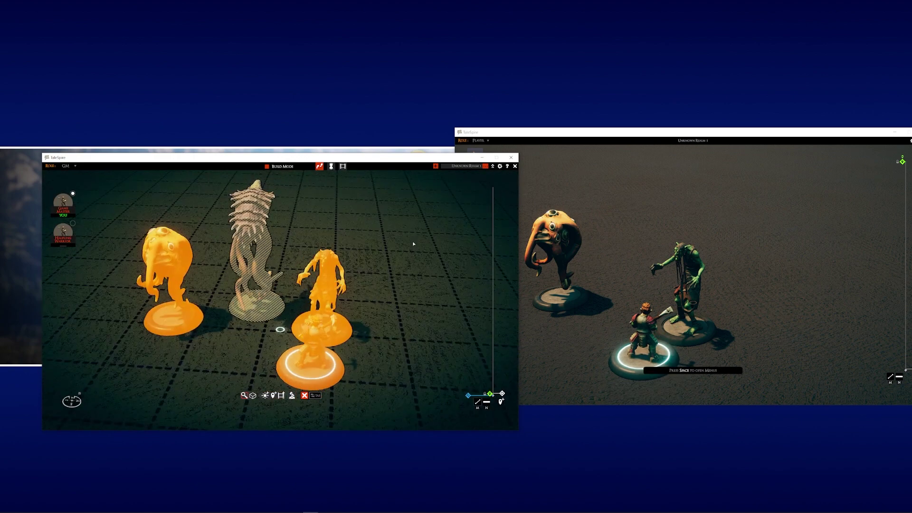
Reveal the spiky creature to players and turn on initiative mode
{"action": "right_click", "coordinate": [321, 243]}
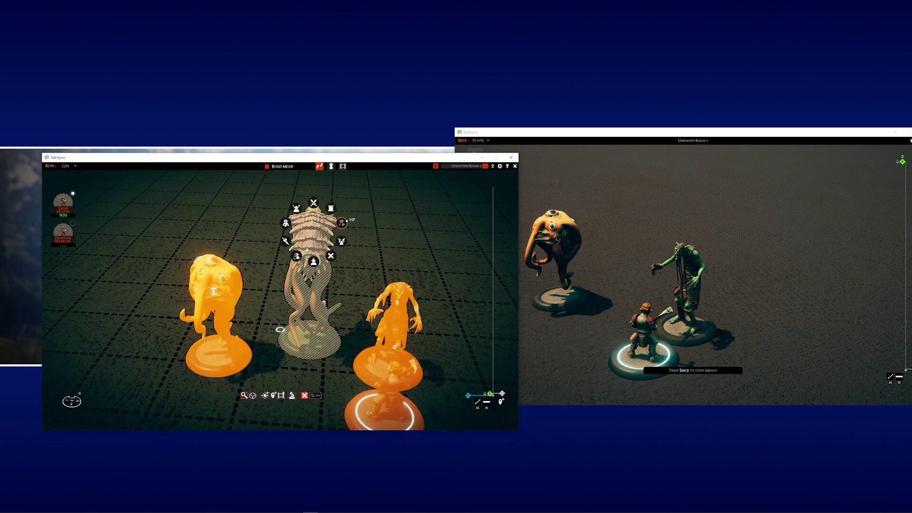
{"action": "left_click", "coordinate": [296, 257]}
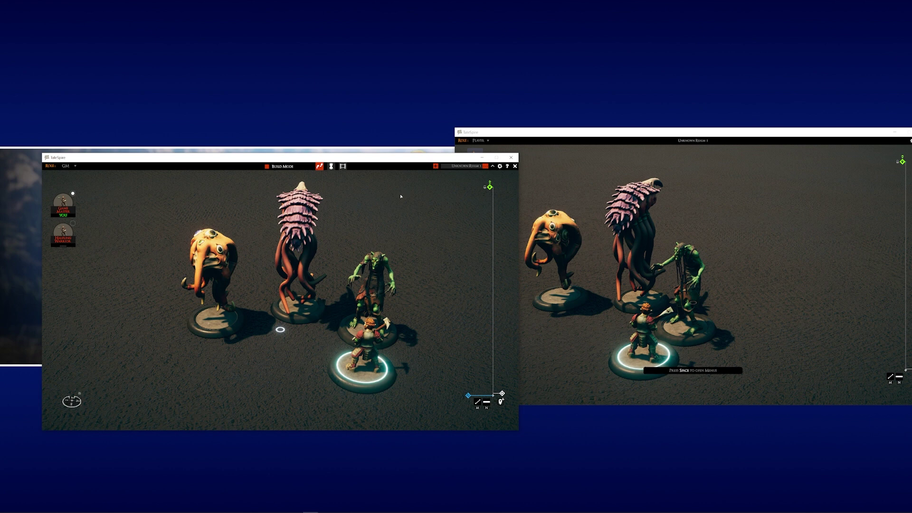
{"action": "left_click", "coordinate": [332, 167]}
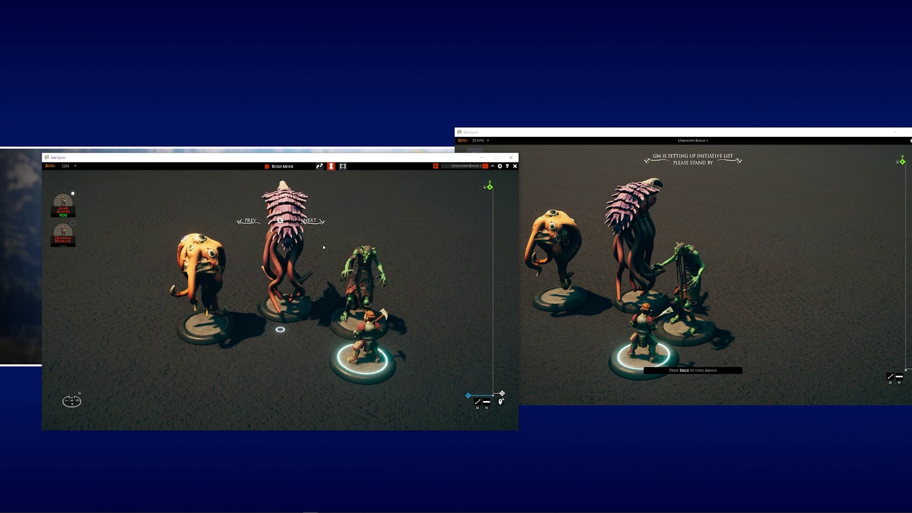
Order Hag, Igril, Dread Observer in the turn list, apply it, and exit initiative mode
{"action": "left_click", "coordinate": [280, 220]}
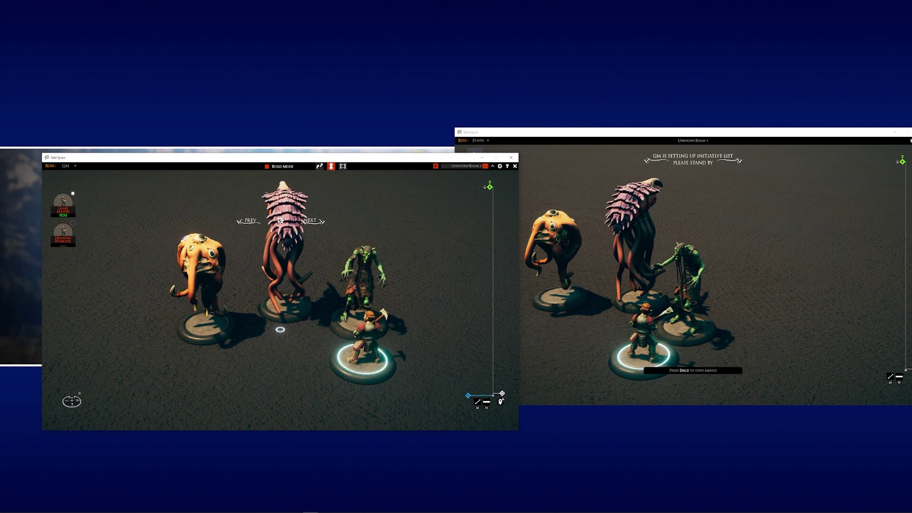
{"action": "left_click", "coordinate": [367, 264]}
{"action": "left_click", "coordinate": [274, 253]}
{"action": "left_click", "coordinate": [202, 271]}
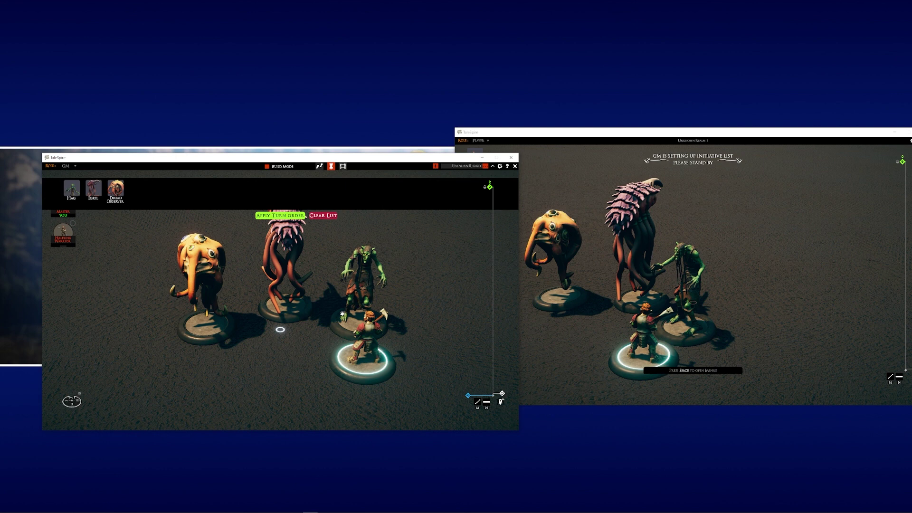
{"action": "left_click", "coordinate": [280, 216]}
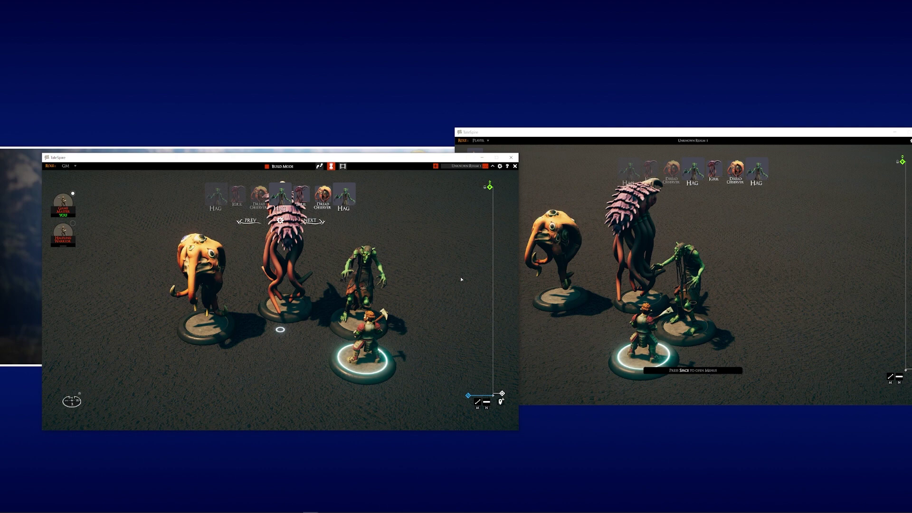
{"action": "left_click", "coordinate": [331, 166]}
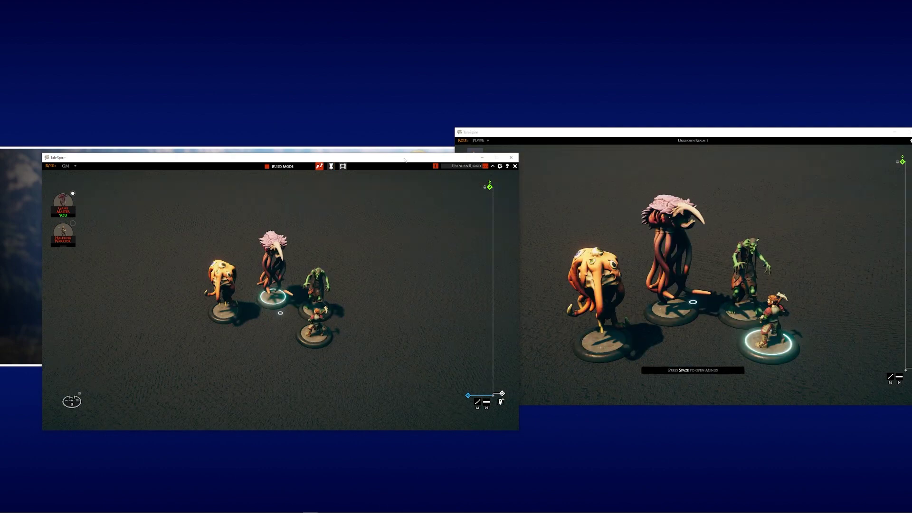
In cutscene mode, frame the tentacle creature and grab the first shot
{"action": "left_click", "coordinate": [342, 167]}
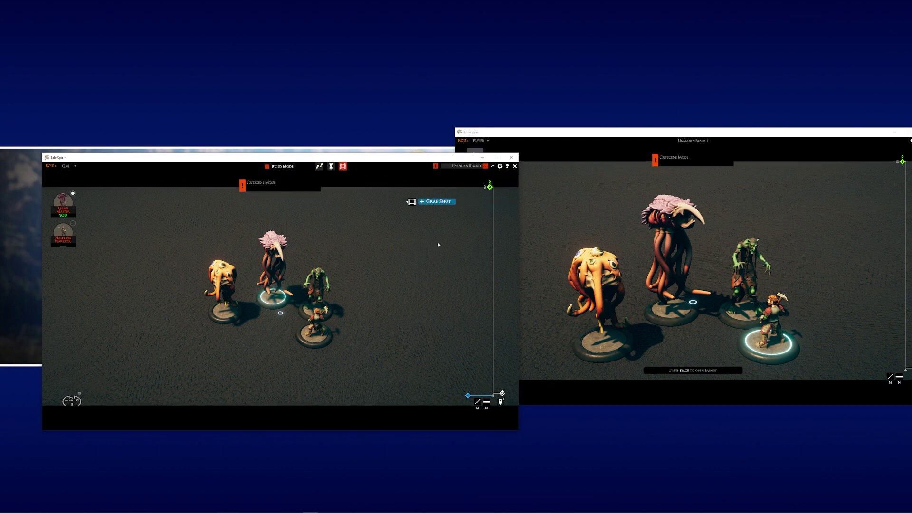
{"action": "left_click_drag", "start_coordinate": [360, 284], "coordinate": [384, 305]}
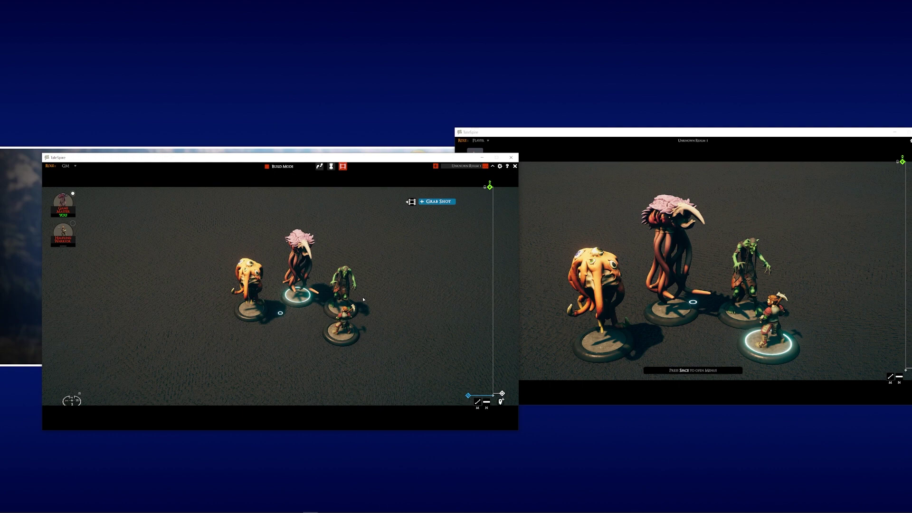
{"action": "scroll", "coordinate": [383, 305], "scroll_direction": "up", "scroll_amount": 3}
{"action": "scroll", "coordinate": [384, 305], "scroll_direction": "up", "scroll_amount": 6}
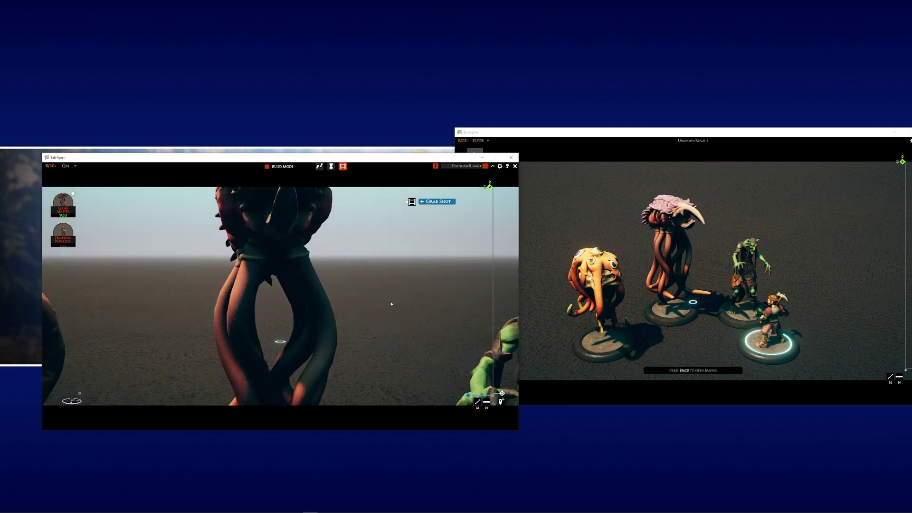
{"action": "left_click_drag", "start_coordinate": [391, 304], "coordinate": [336, 275]}
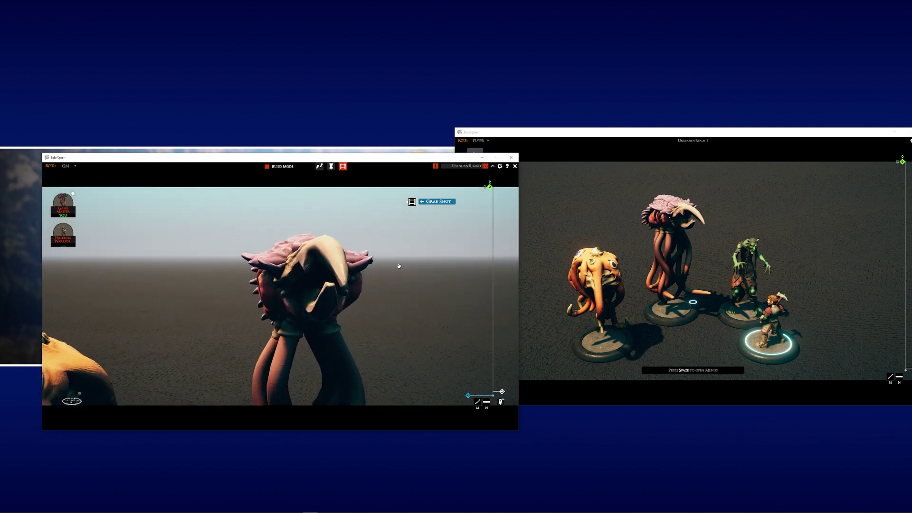
{"action": "left_click", "coordinate": [437, 202]}
Grab shots of the orange mini and goblin, then show the first close-up to the player
{"action": "scroll", "coordinate": [403, 280], "scroll_direction": "down", "scroll_amount": 5}
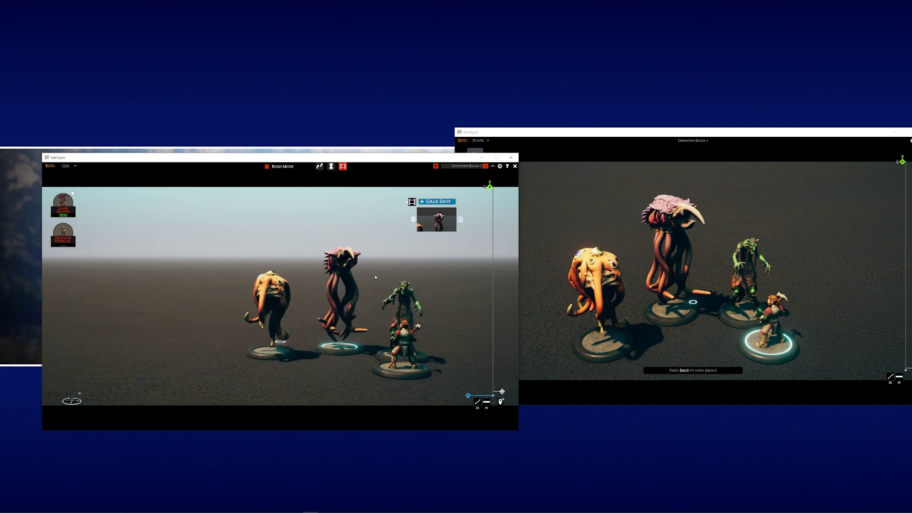
{"action": "scroll", "coordinate": [403, 281], "scroll_direction": "up", "scroll_amount": 8}
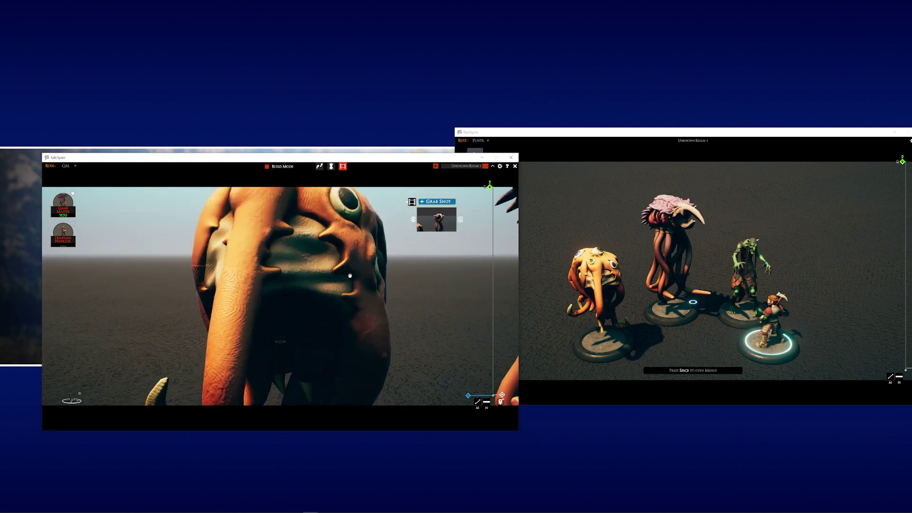
{"action": "scroll", "coordinate": [349, 275], "scroll_direction": "down", "scroll_amount": 4}
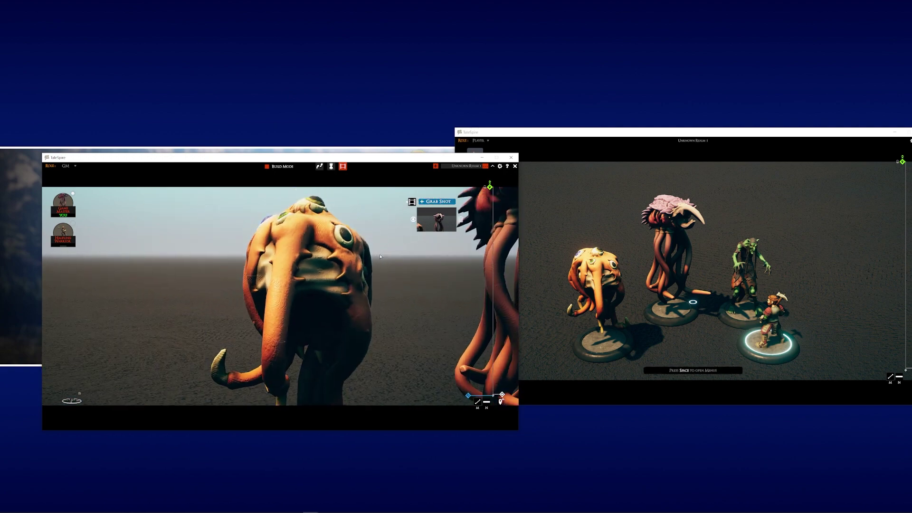
{"action": "left_click", "coordinate": [437, 201]}
{"action": "left_click_drag", "start_coordinate": [408, 297], "coordinate": [303, 298]}
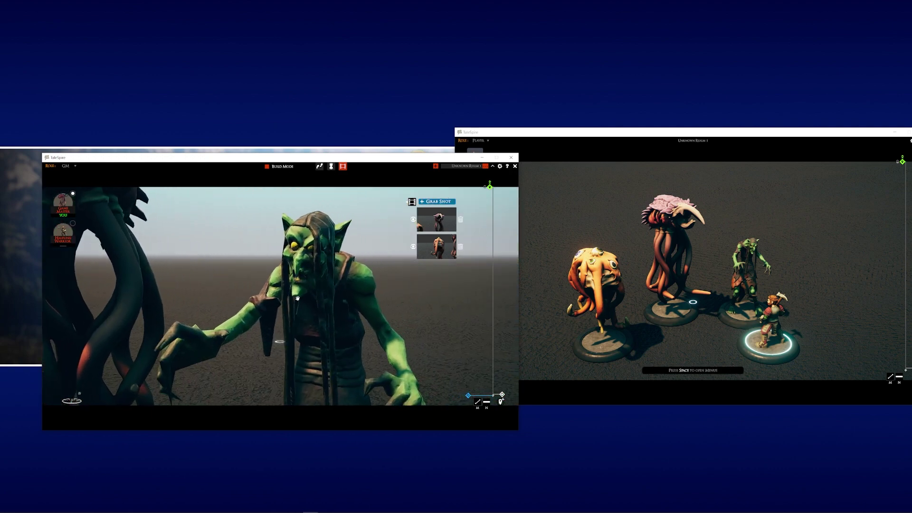
{"action": "left_click", "coordinate": [437, 201]}
{"action": "scroll", "coordinate": [337, 258], "scroll_direction": "down", "scroll_amount": 10}
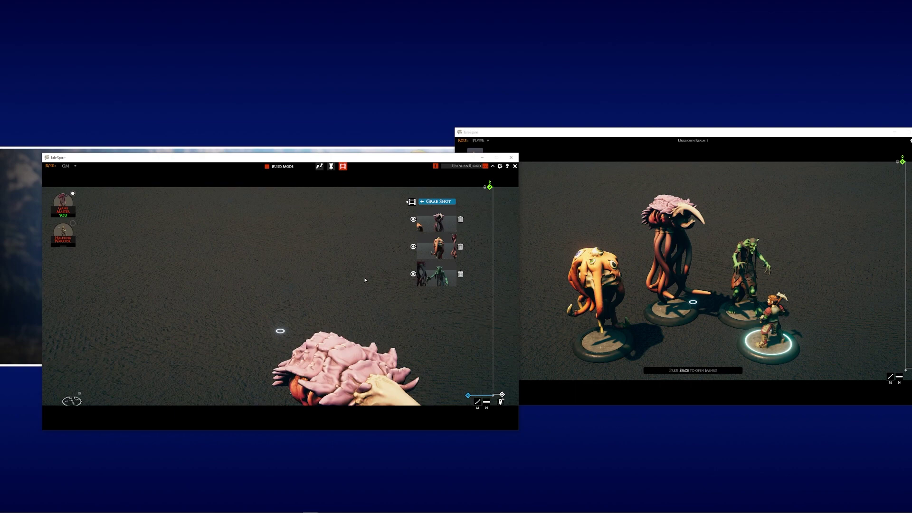
{"action": "left_click", "coordinate": [413, 220]}
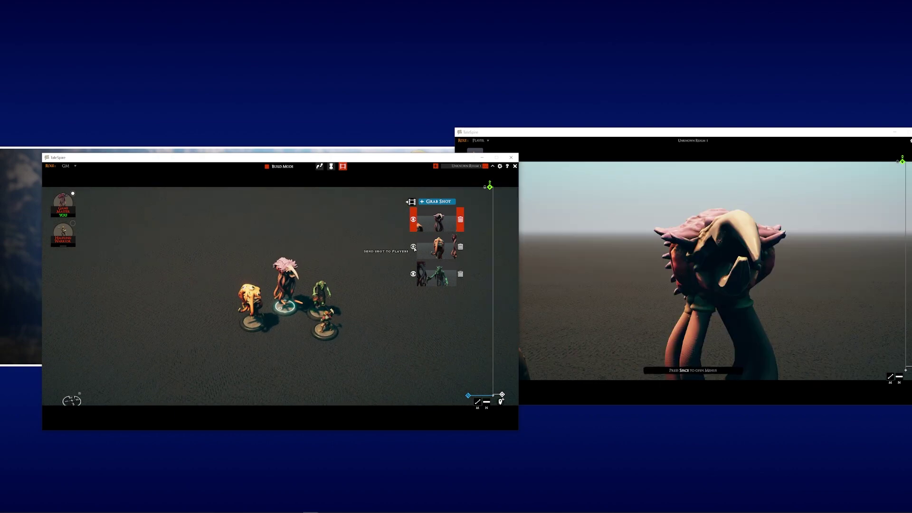
Send the orange mini and goblin shots to the player, then rotate the goblin around
{"action": "left_click", "coordinate": [413, 247]}
{"action": "left_click", "coordinate": [413, 274]}
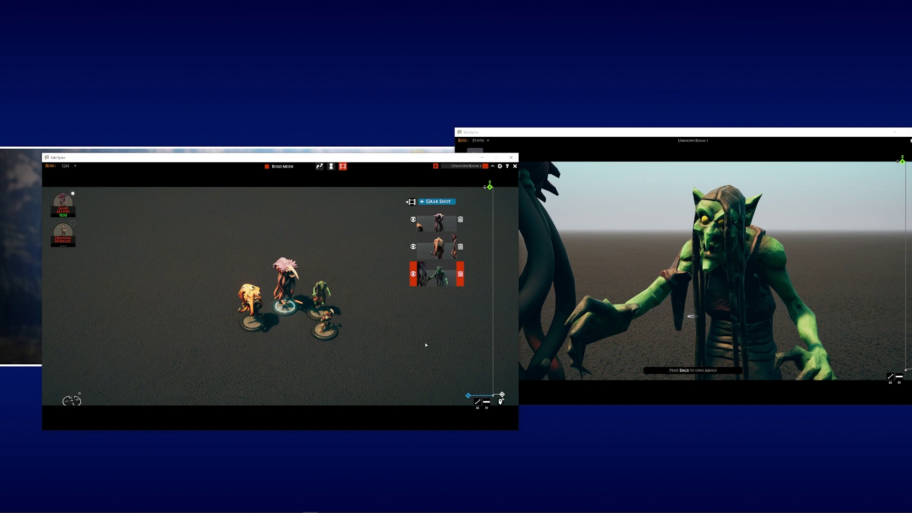
{"action": "left_click", "coordinate": [321, 285]}
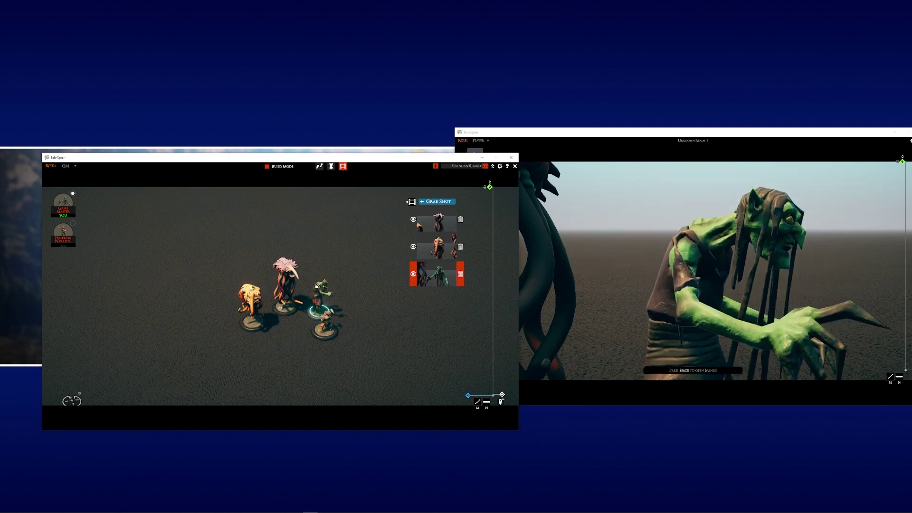
{"action": "left_click_drag", "start_coordinate": [317, 286], "coordinate": [324, 246]}
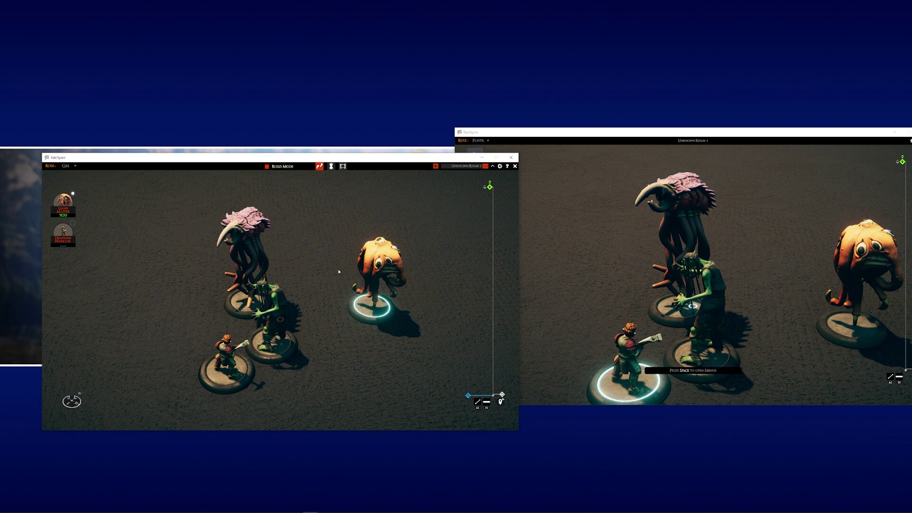
In the GM window, lift the orange mini and have the goblin attack it
{"action": "left_click_drag", "start_coordinate": [327, 335], "coordinate": [332, 320]}
{"action": "left_click_drag", "start_coordinate": [445, 327], "coordinate": [445, 321]}
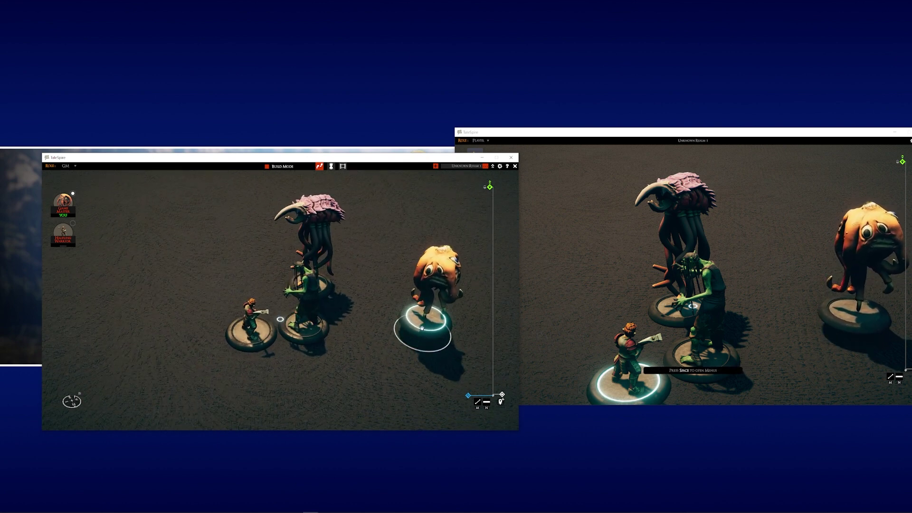
{"action": "right_click", "coordinate": [312, 329]}
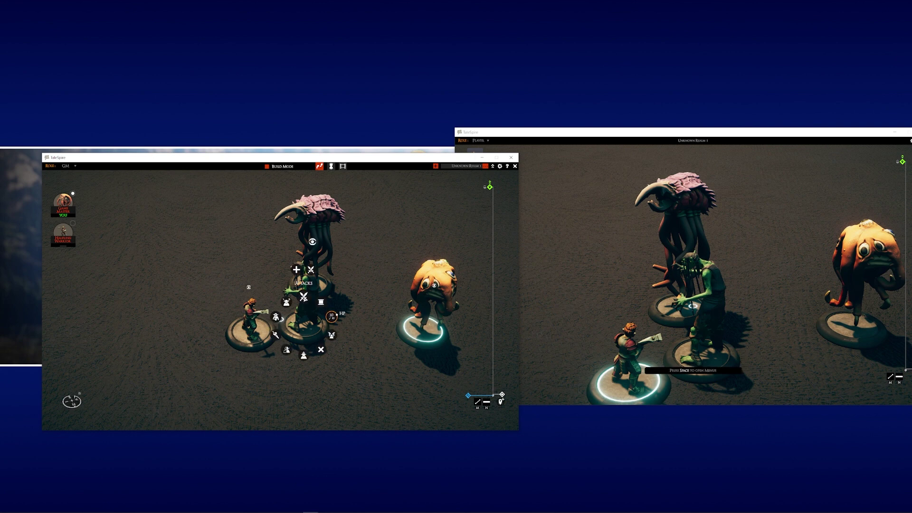
{"action": "left_click", "coordinate": [310, 270]}
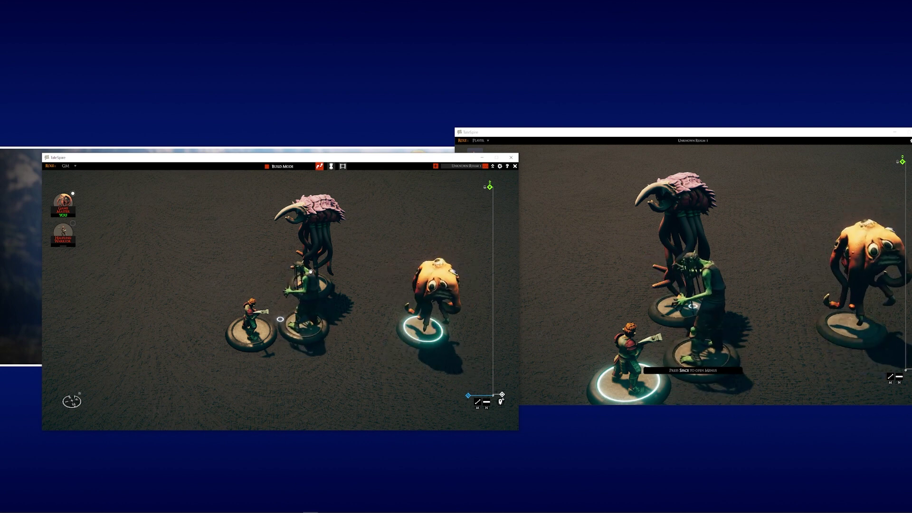
From the player window, move the Halfling Warrior beside the orange creature
{"action": "left_click", "coordinate": [578, 286]}
{"action": "scroll", "coordinate": [581, 262], "scroll_direction": "up", "scroll_amount": 3}
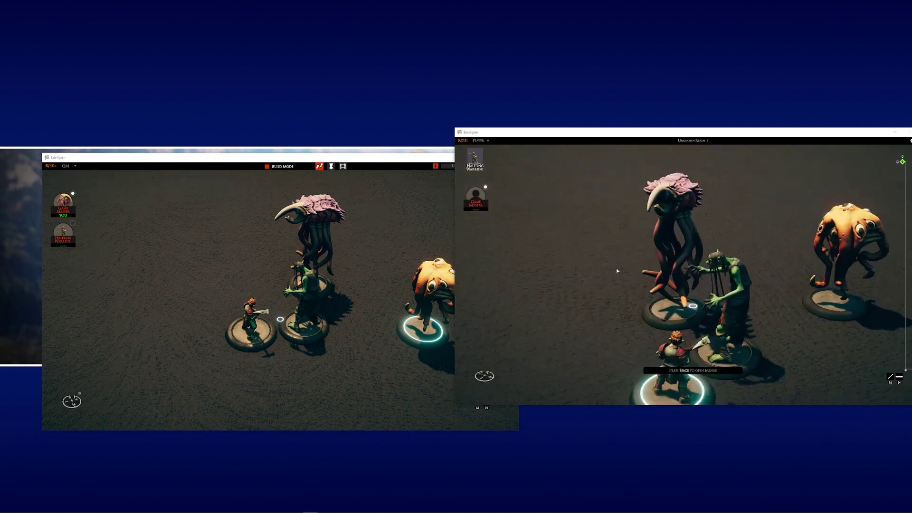
{"action": "scroll", "coordinate": [617, 270], "scroll_direction": "down", "scroll_amount": 2}
{"action": "left_click_drag", "start_coordinate": [604, 289], "coordinate": [761, 285]}
{"action": "scroll", "coordinate": [683, 237], "scroll_direction": "up", "scroll_amount": 3}
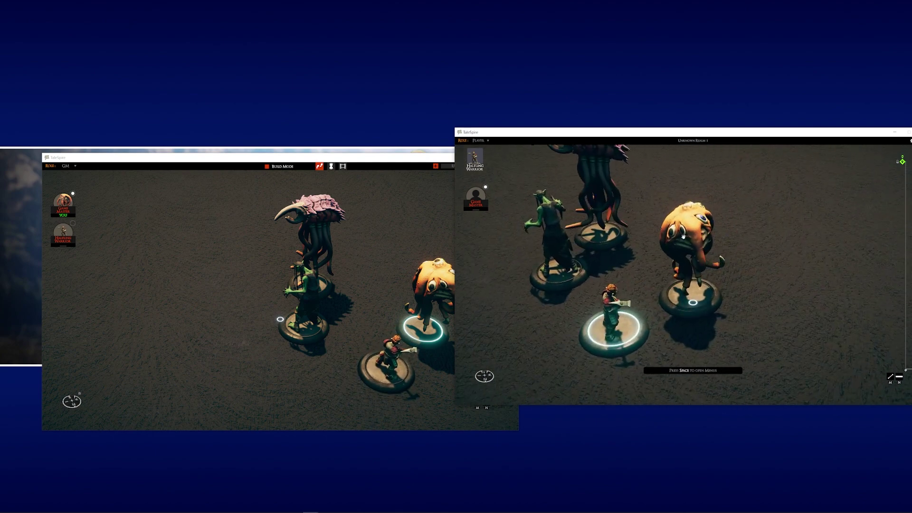
Request an attack on the Dread Observer and approve it in the GM window
{"action": "right_click", "coordinate": [683, 236]}
{"action": "left_click", "coordinate": [682, 177]}
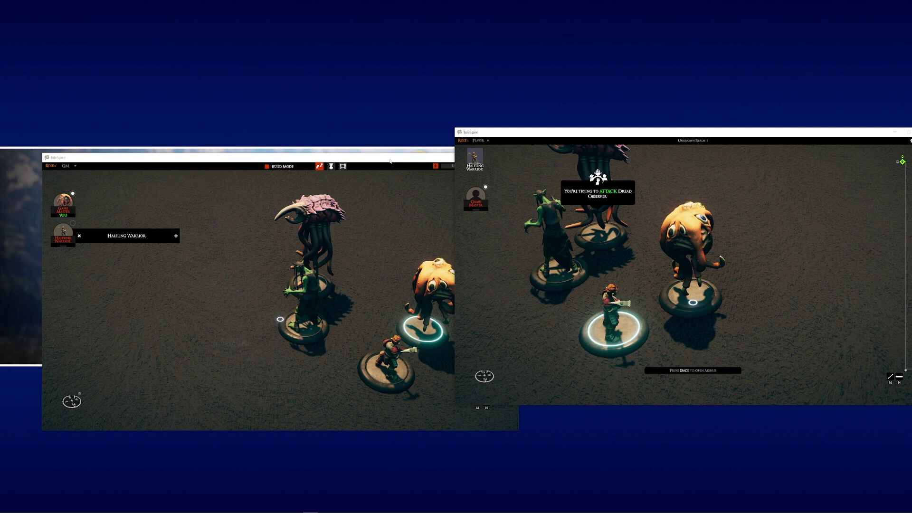
{"action": "left_click", "coordinate": [369, 172]}
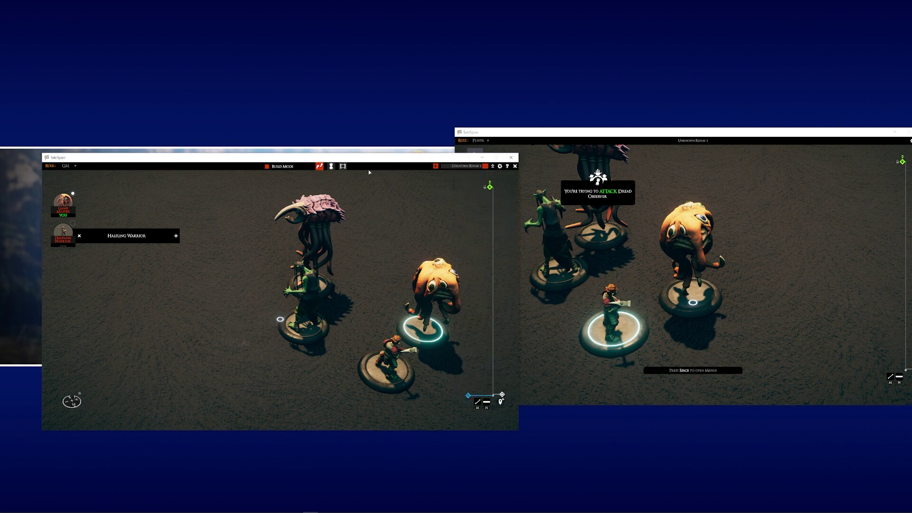
{"action": "left_click", "coordinate": [177, 236]}
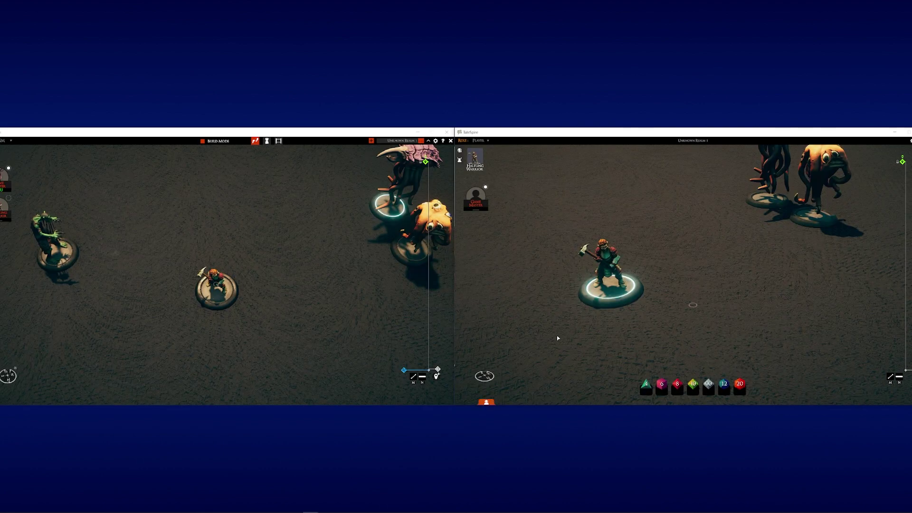
Throw a d20 for the player (rolling 16), then add and pick up a d20 as GM
{"action": "left_click", "coordinate": [740, 383]}
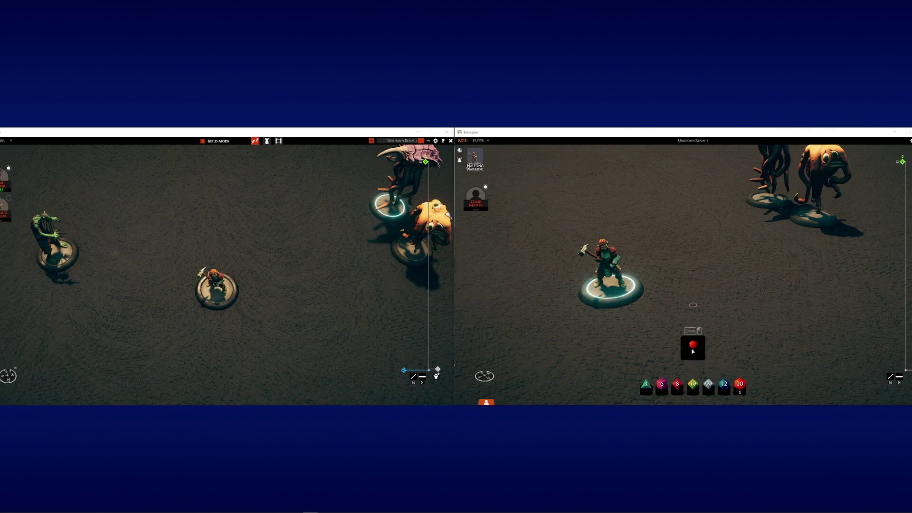
{"action": "left_click_drag", "start_coordinate": [692, 351], "coordinate": [774, 316]}
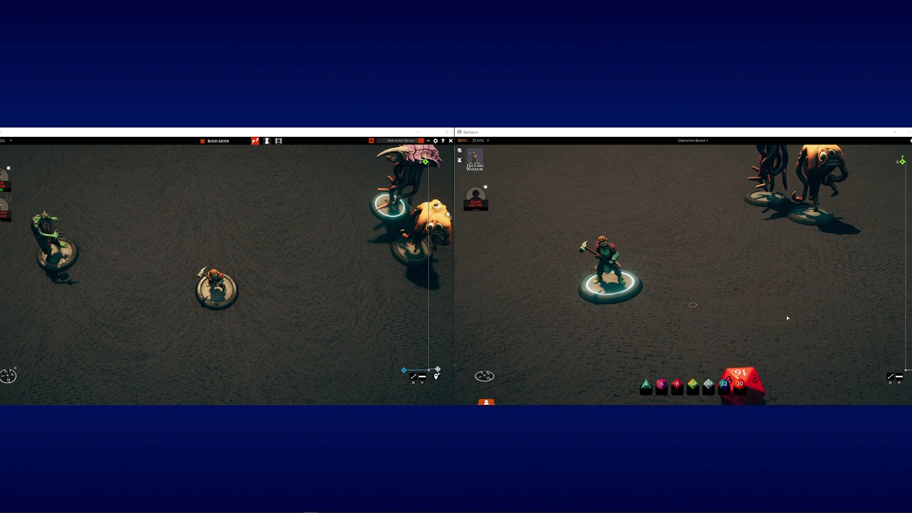
{"action": "left_click", "coordinate": [238, 331]}
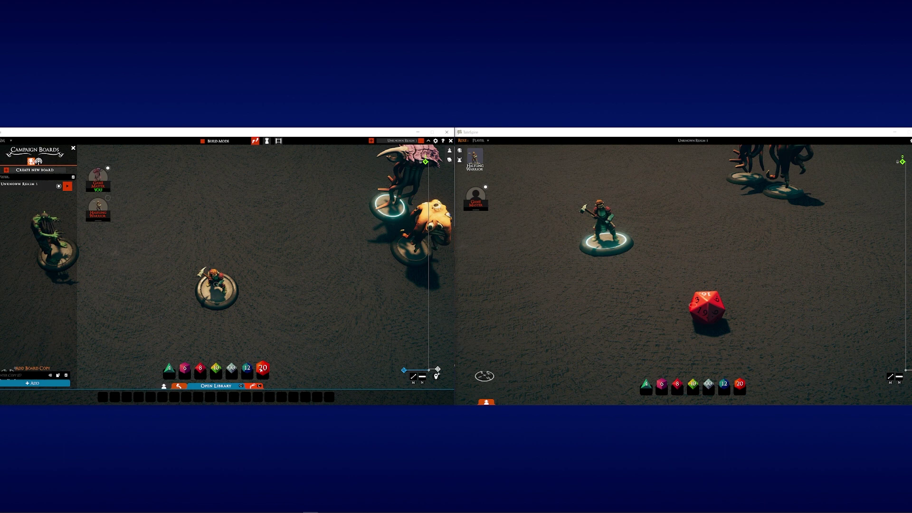
{"action": "left_click", "coordinate": [263, 368]}
{"action": "left_click_drag", "start_coordinate": [229, 329], "coordinate": [347, 290]}
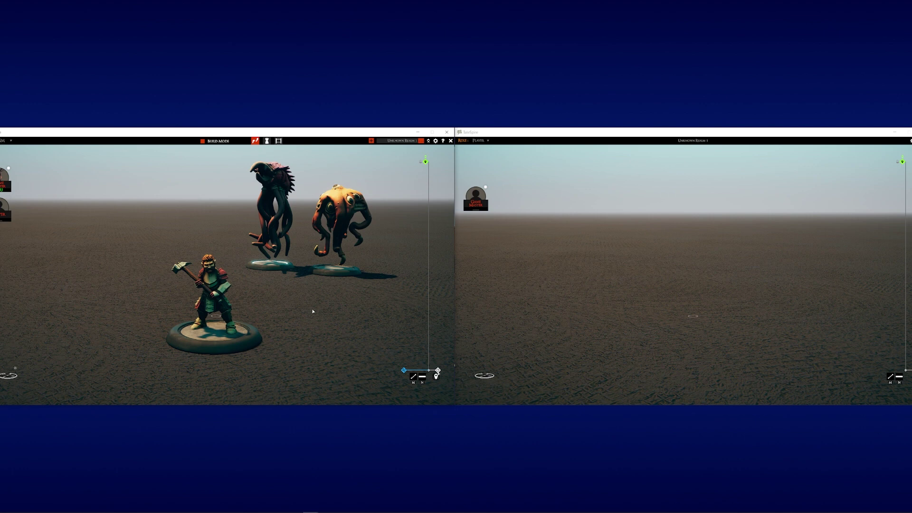
Grant the player control of the Halfling Warrior via GM Tools > Player Permission
{"action": "right_click", "coordinate": [217, 279]}
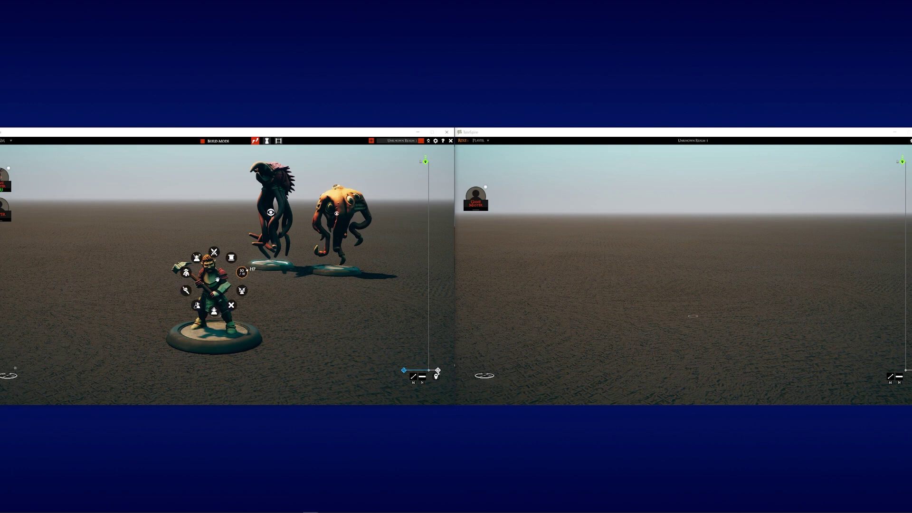
{"action": "left_click", "coordinate": [214, 311]}
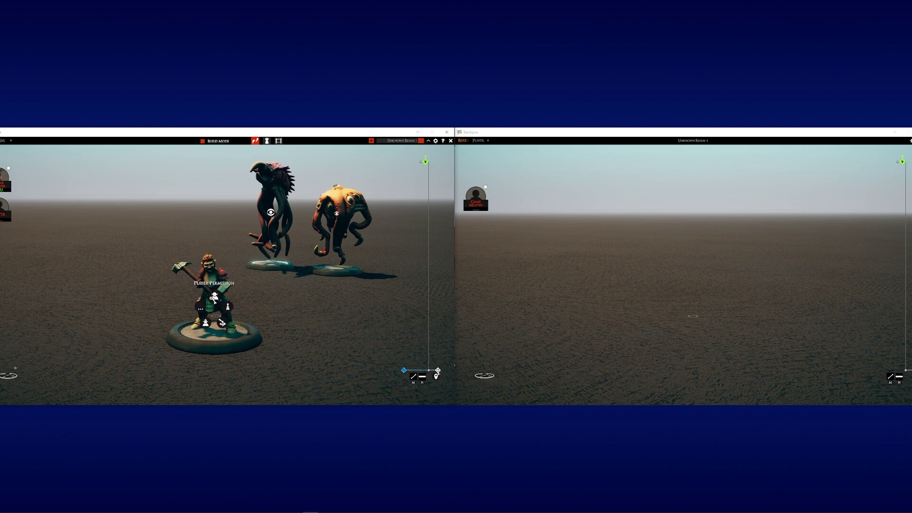
{"action": "left_click", "coordinate": [214, 298]}
{"action": "left_click", "coordinate": [213, 272]}
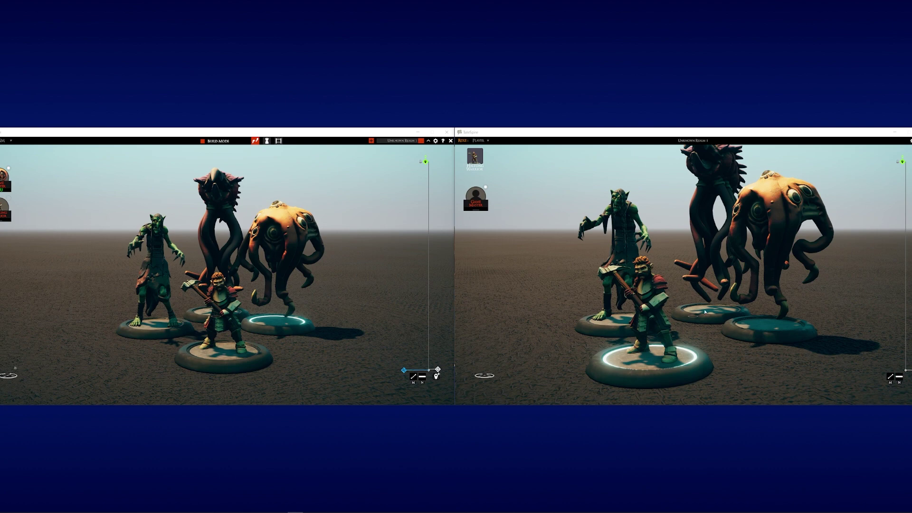
Zoom out so the goblin, Halfling Warrior and both tentacle monsters are in view
{"action": "scroll", "coordinate": [704, 312], "scroll_direction": "down", "scroll_amount": 5}
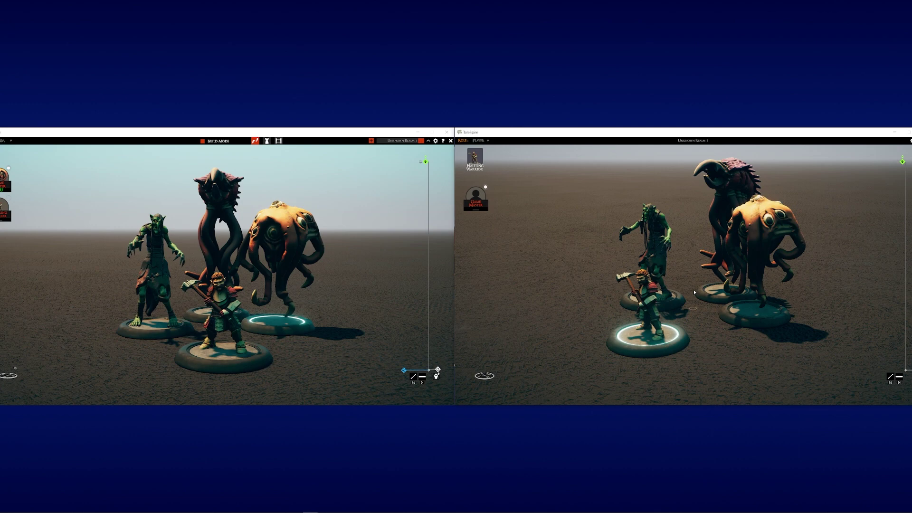
Bring Chrome forward on the Pluralinput tab, then show the MouseMux multi-user desktop page
{"action": "key", "text": "alt+Tab"}
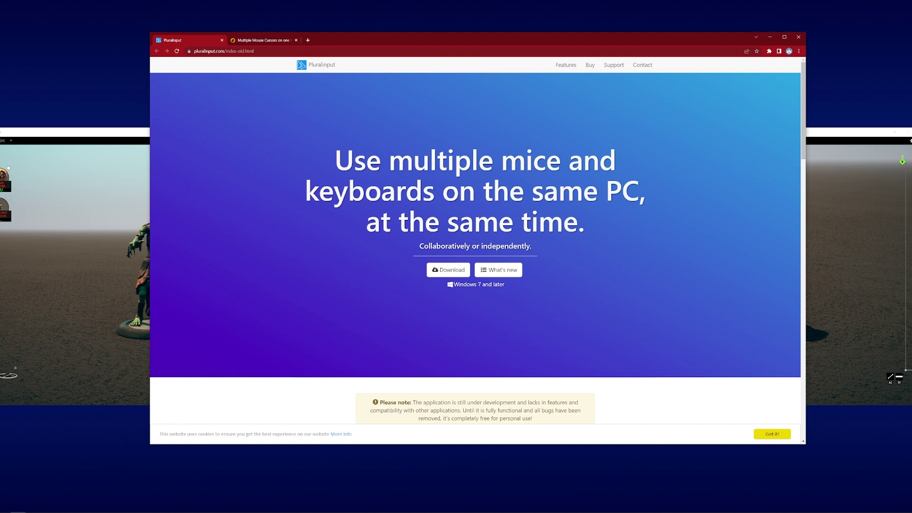
{"action": "key", "text": "ctrl+Tab"}
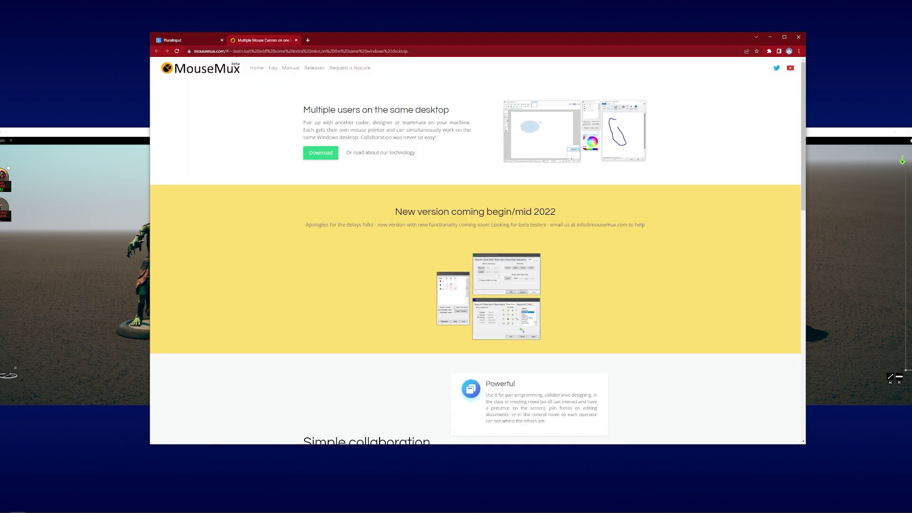